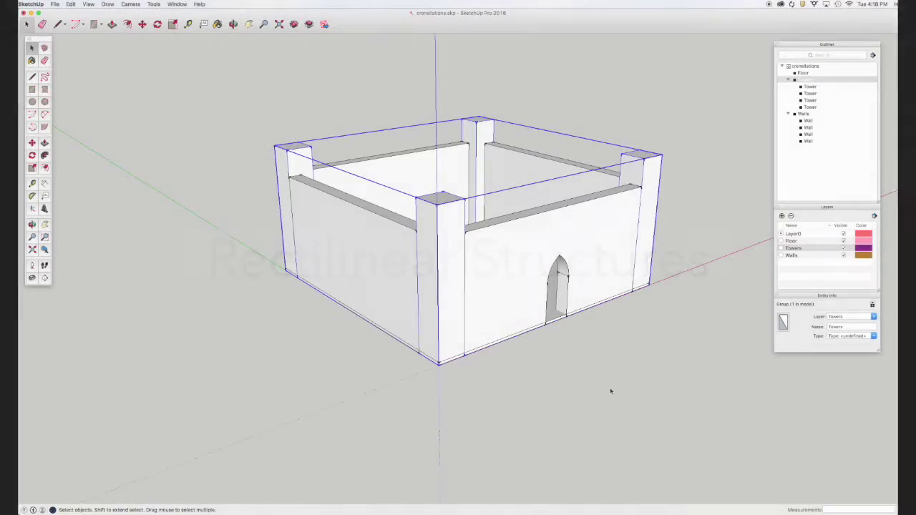
Orbit around the castle, then switch to Top view and zoom in on the bottom-left tower
click(610, 389)
key(o)
drag(562, 388, 630, 384)
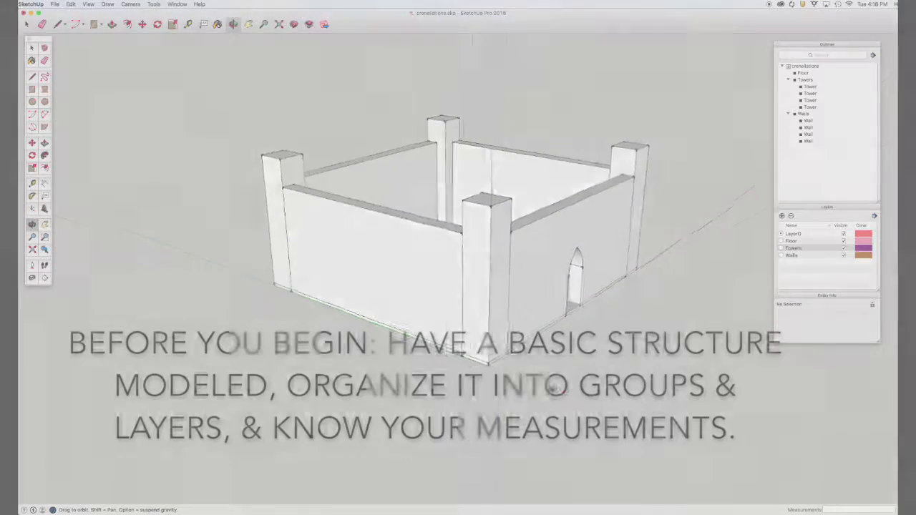
drag(556, 387, 495, 388)
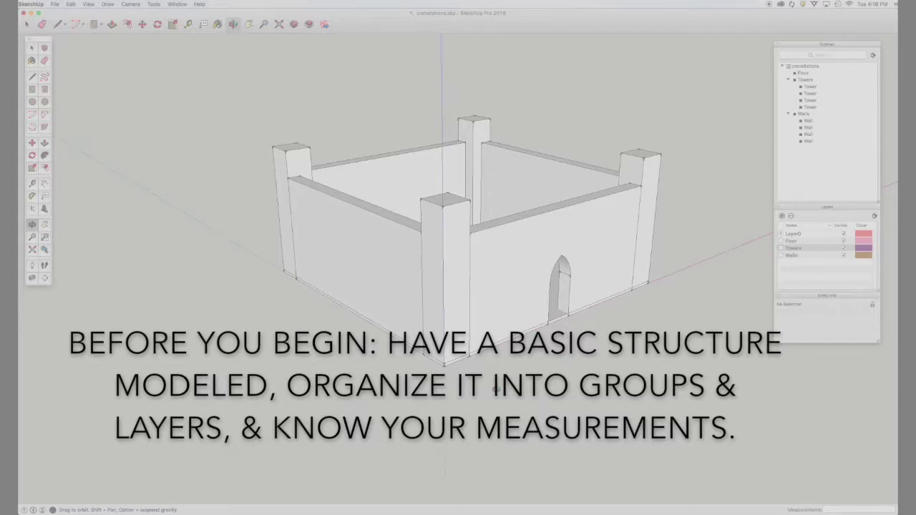
key(super+2)
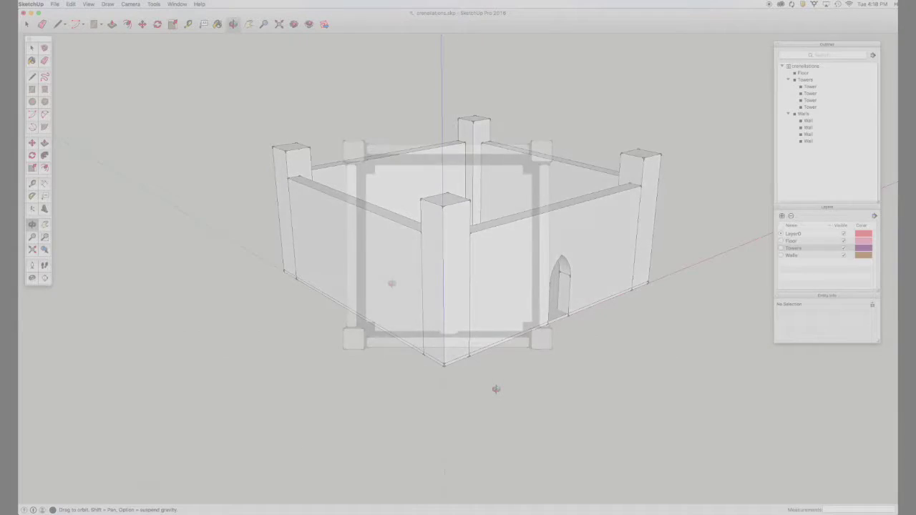
scroll(333, 356, up, 5)
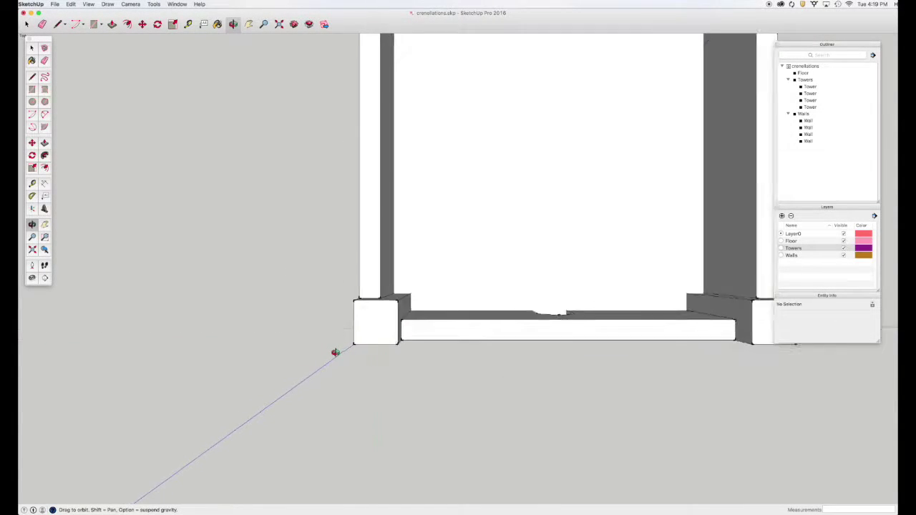
scroll(336, 350, up, 4)
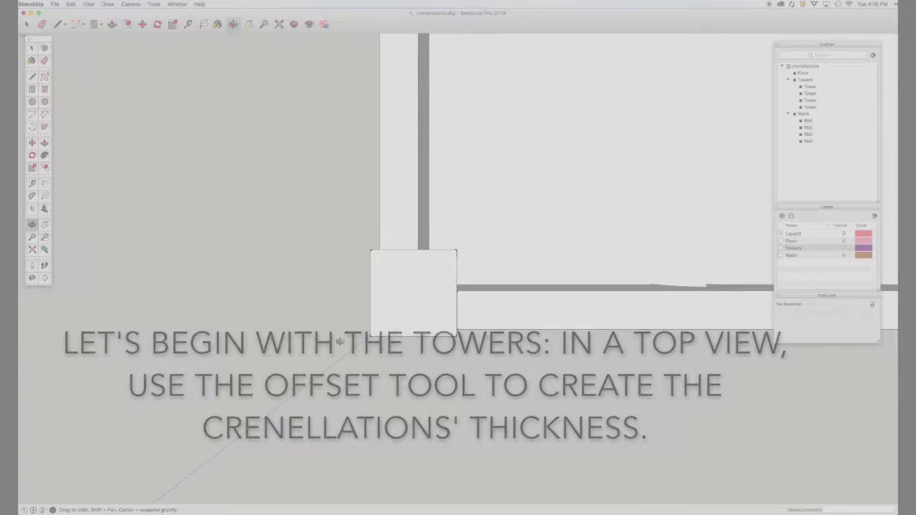
scroll(388, 313, up, 3)
Open the Towers group and then the bottom-left Tower group for editing
key(space)
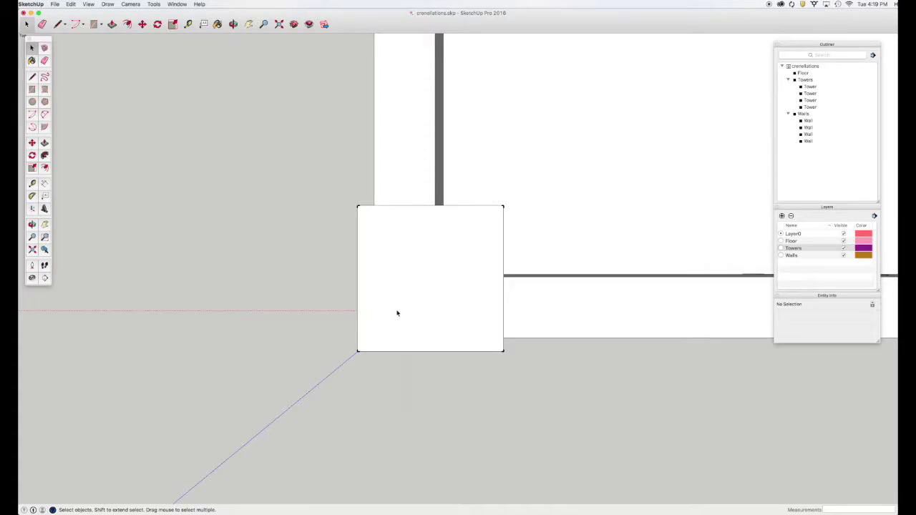
double_click(413, 285)
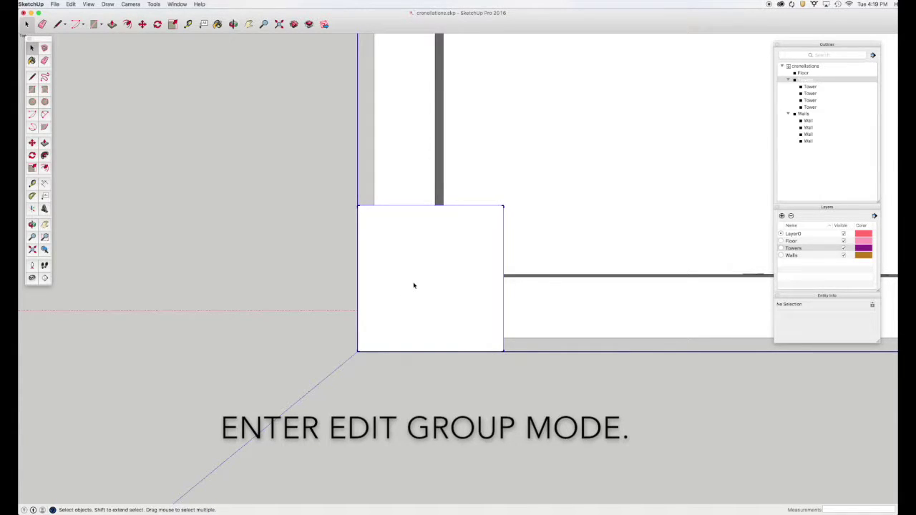
double_click(413, 285)
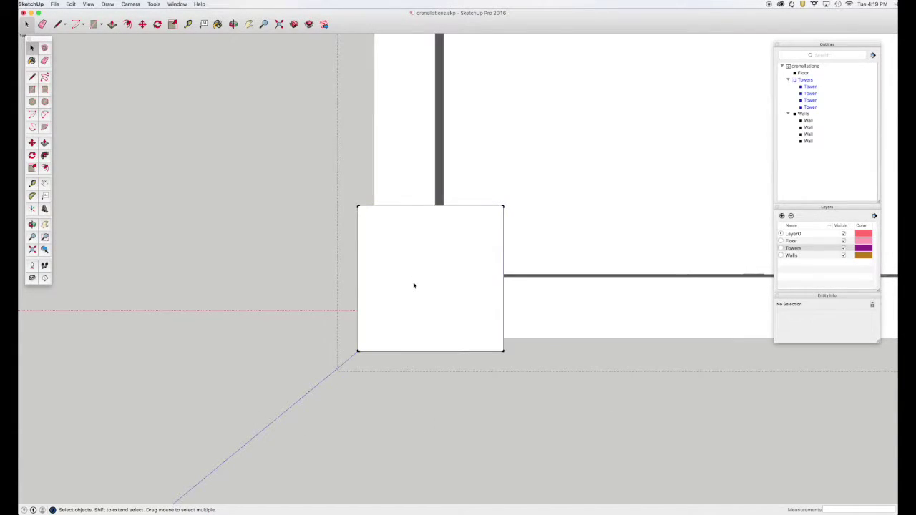
double_click(413, 286)
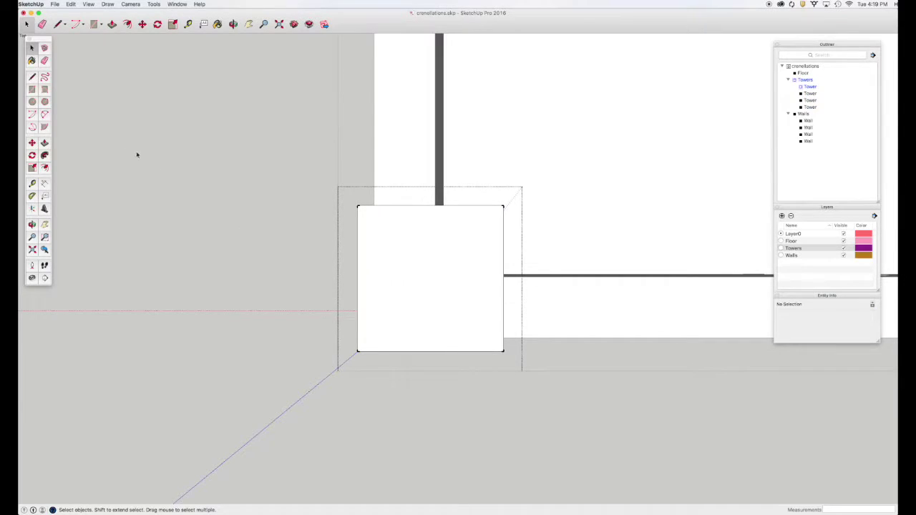
Offset the tower's top face 1.2 m inward, then close the group editing
click(45, 169)
click(358, 249)
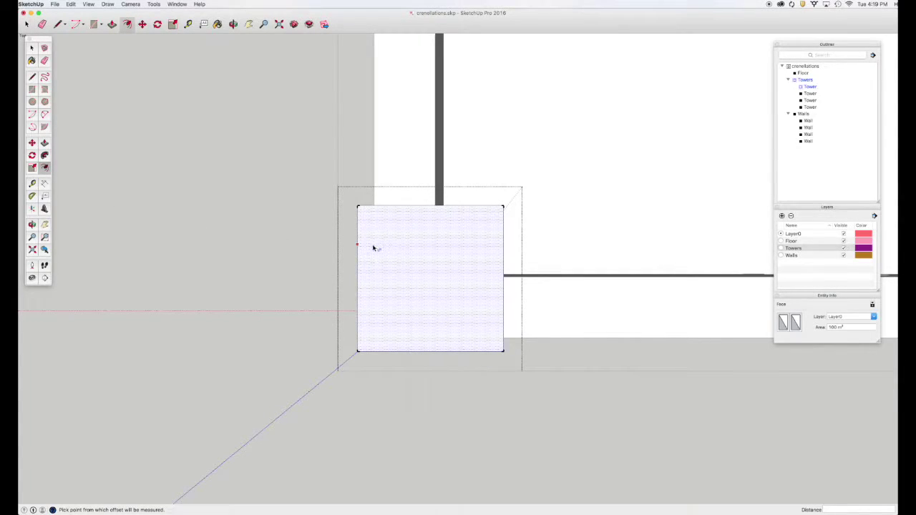
text(1.2)
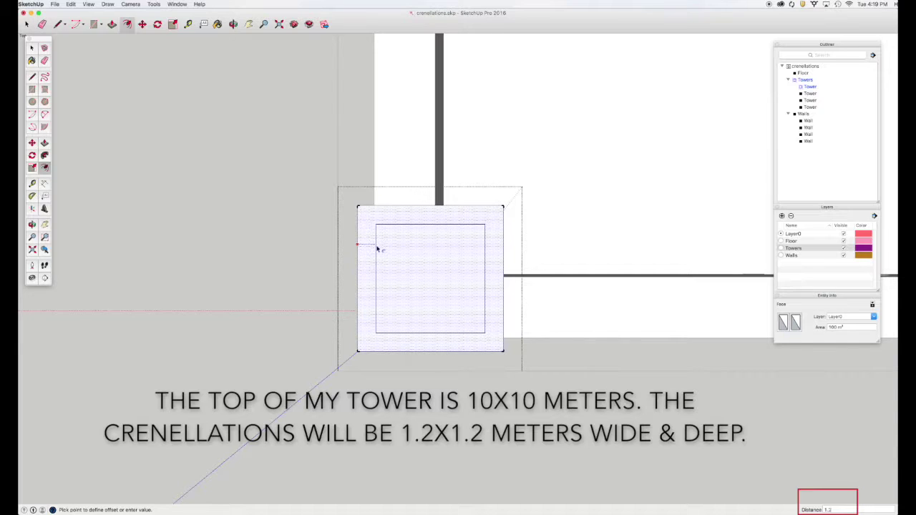
key(Return)
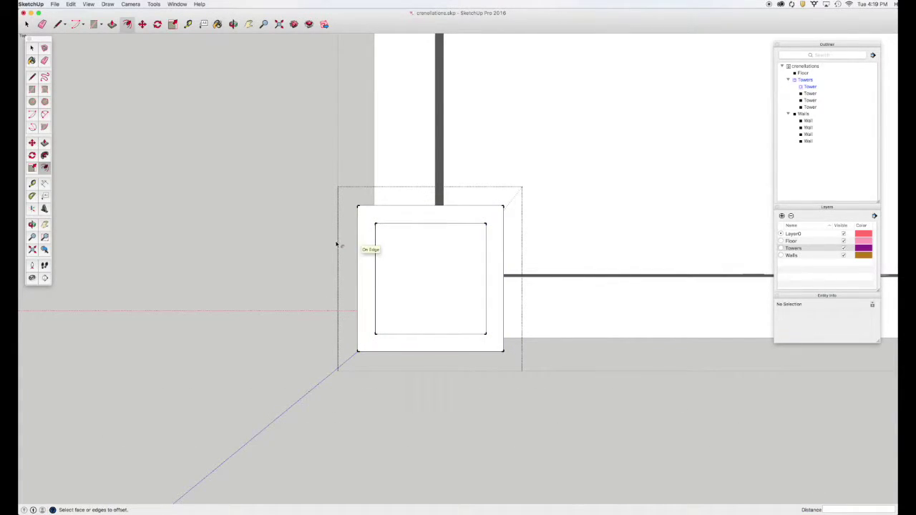
key(space)
click(313, 243)
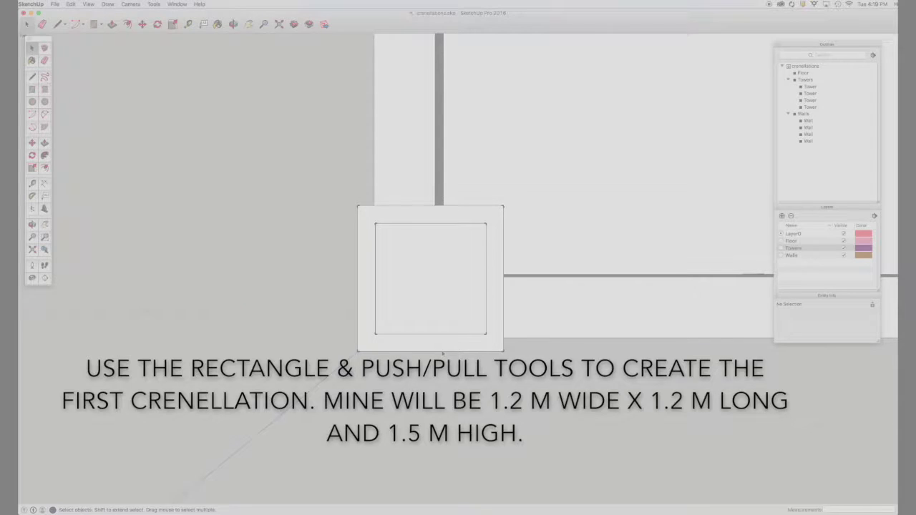
key(r)
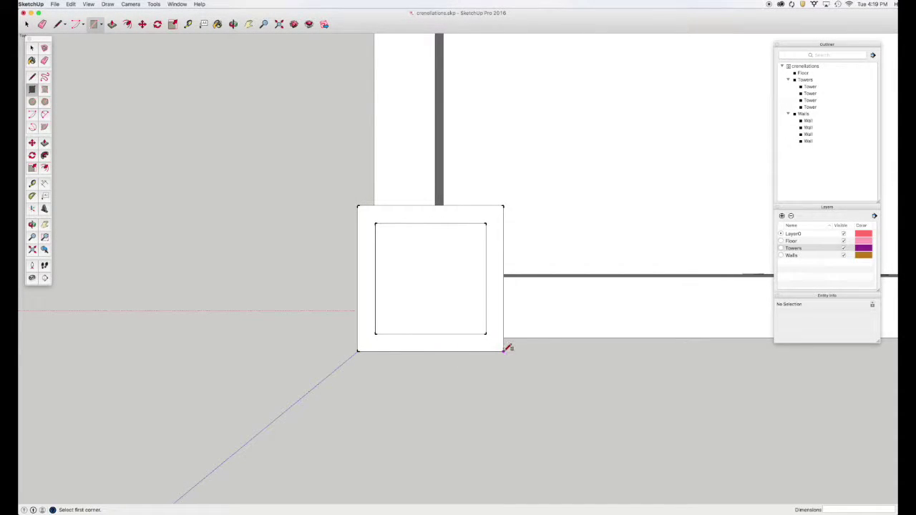
Pull the small corner square up into a crenellation block and select the whole block
key(space)
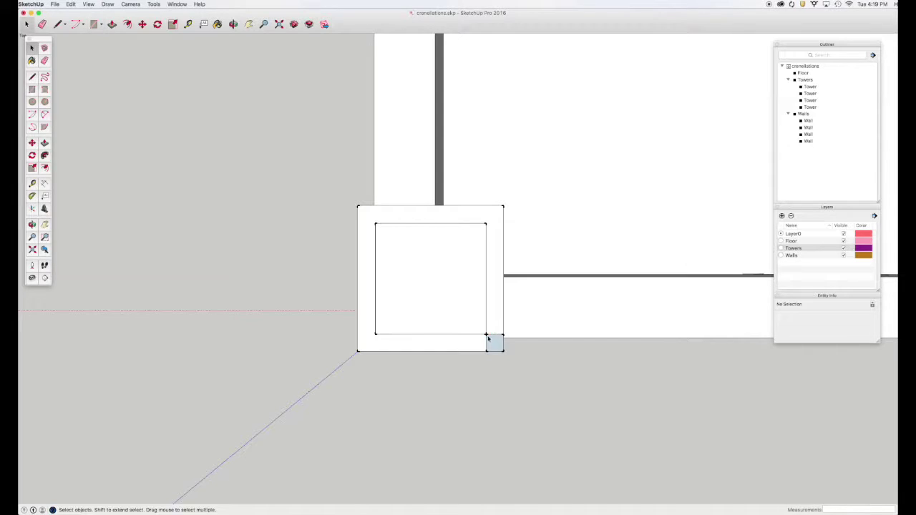
middle_drag(520, 384, 499, 228)
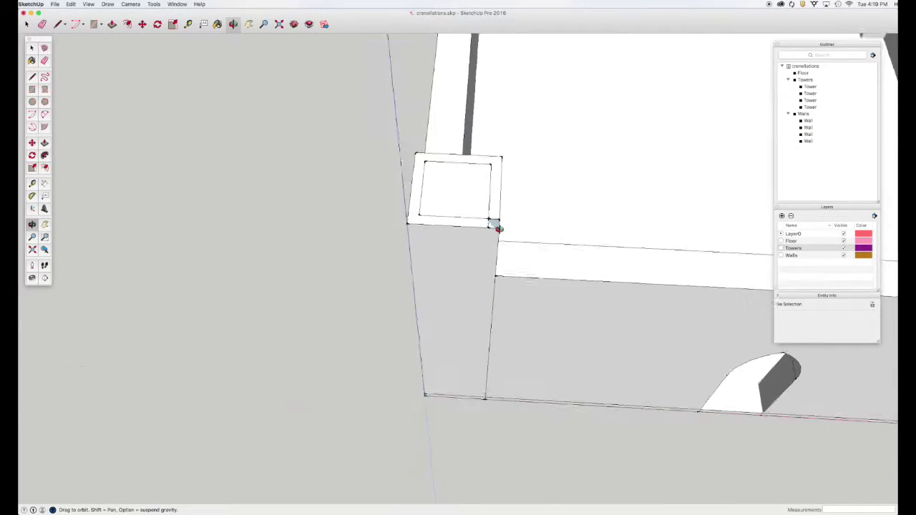
scroll(485, 178, up, 5)
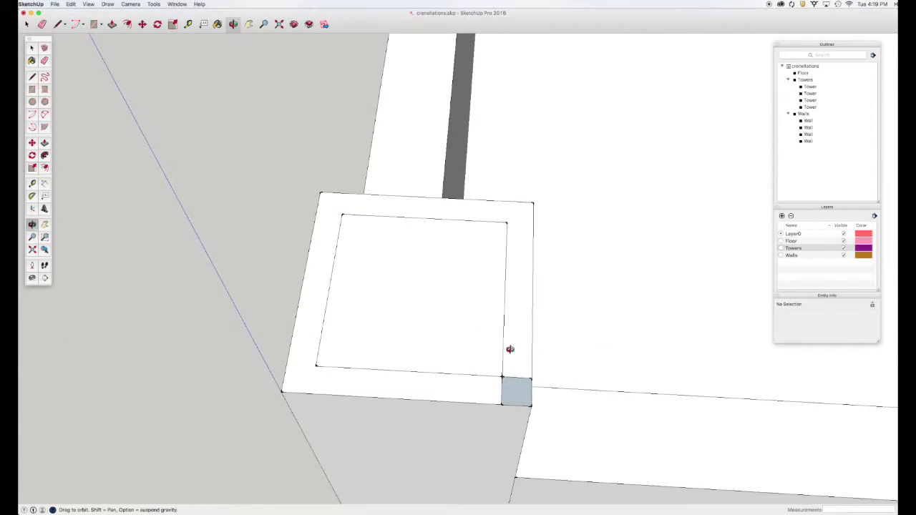
key(p)
drag(518, 388, 522, 378)
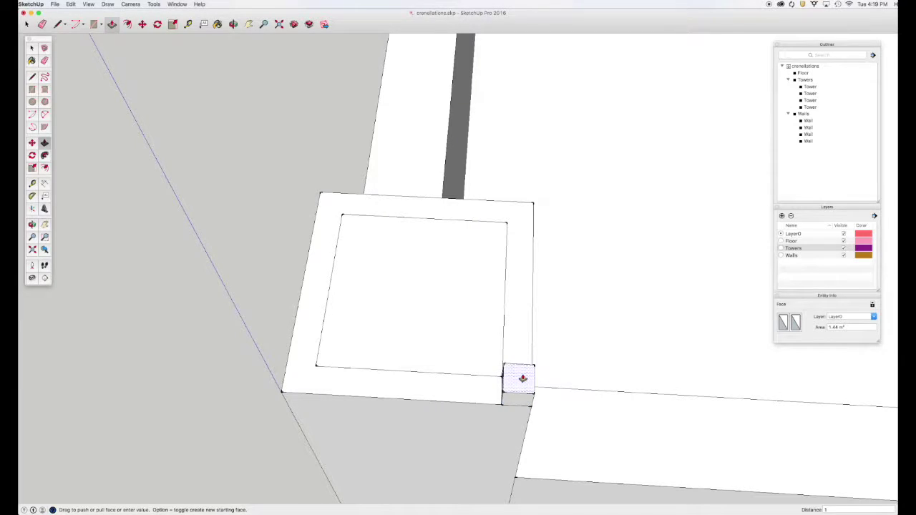
key(space)
triple_click(520, 381)
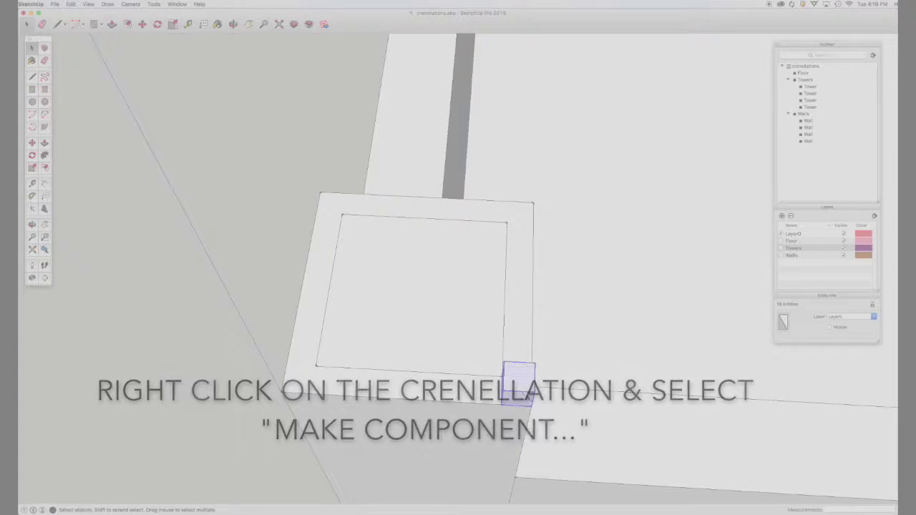
Make the selected block a component named 'Crenellation'
right_click(516, 385)
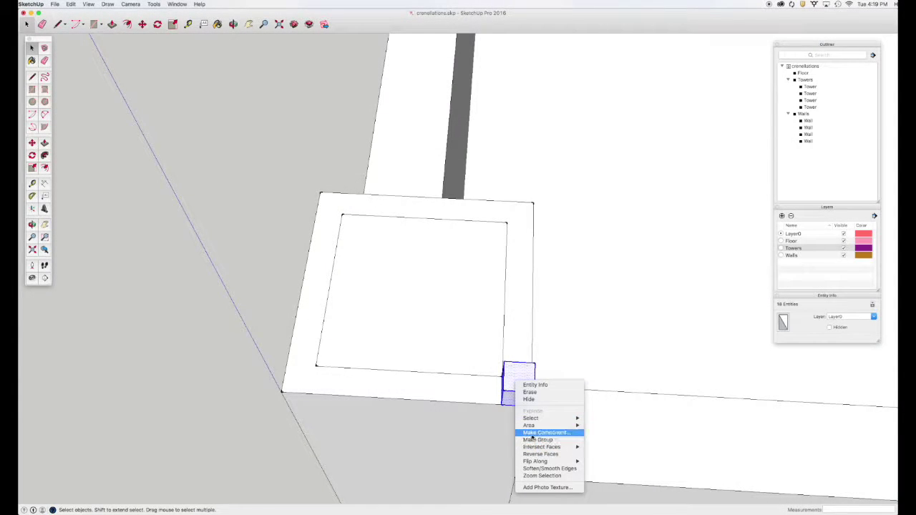
click(532, 432)
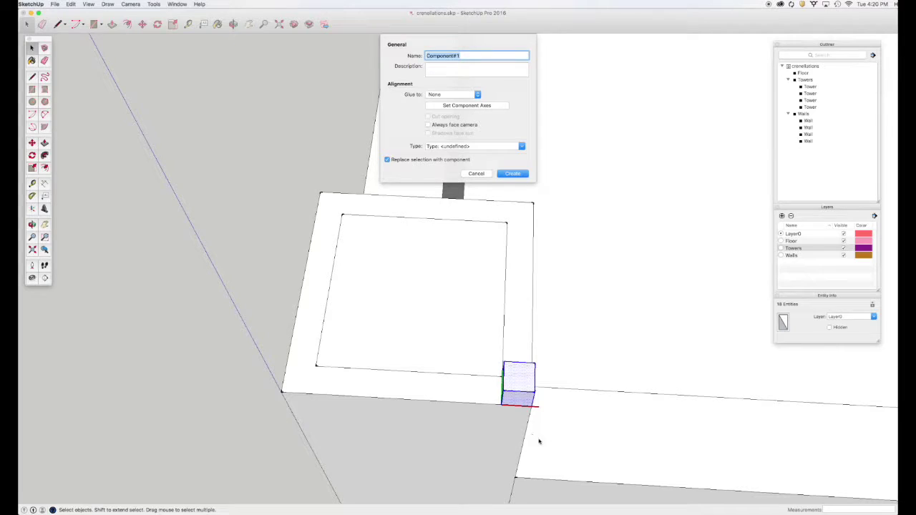
text(Crenellations)
key(BackSpace)
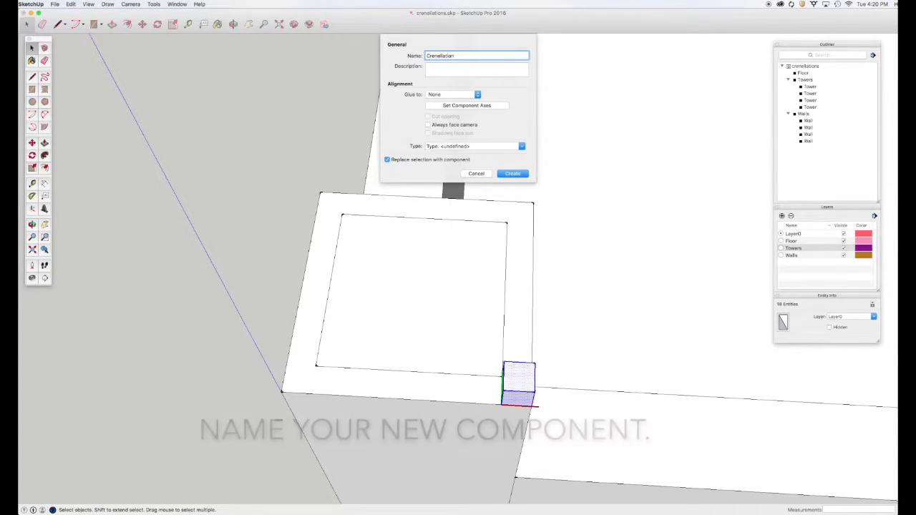
click(512, 174)
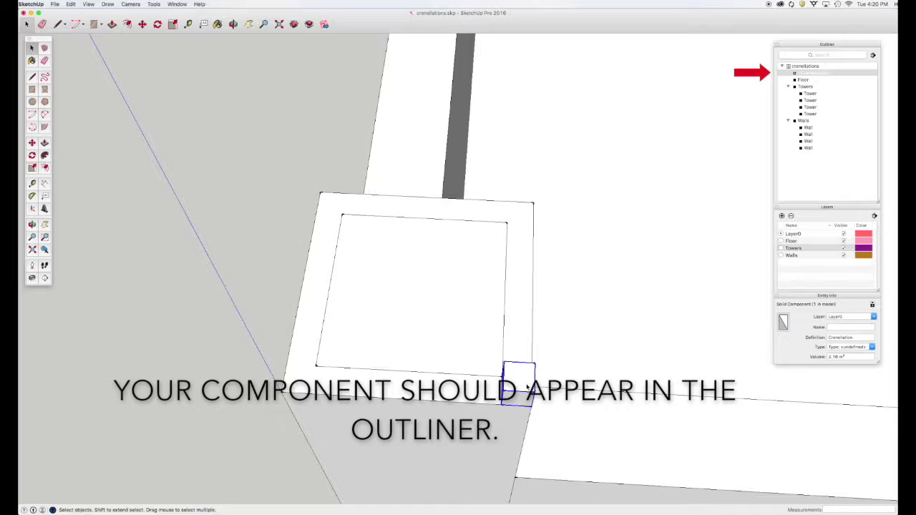
key(m)
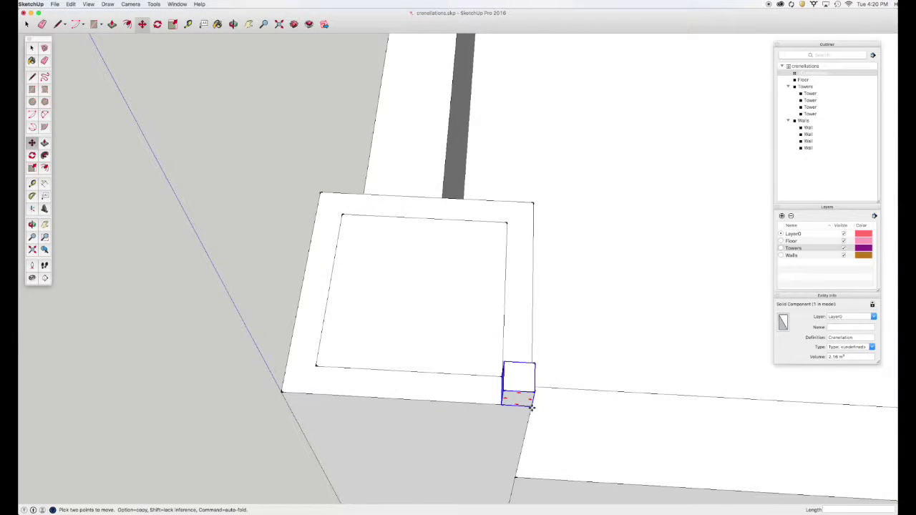
key(alt)
click(531, 407)
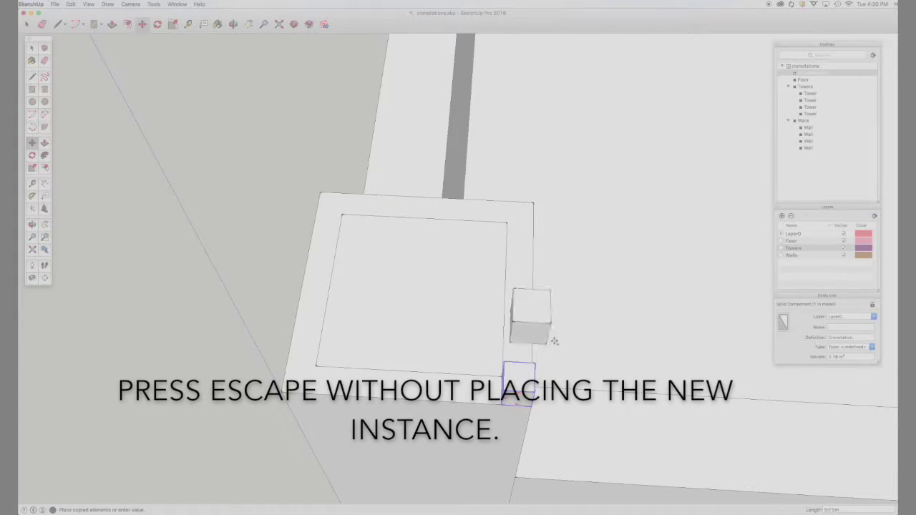
key(Escape)
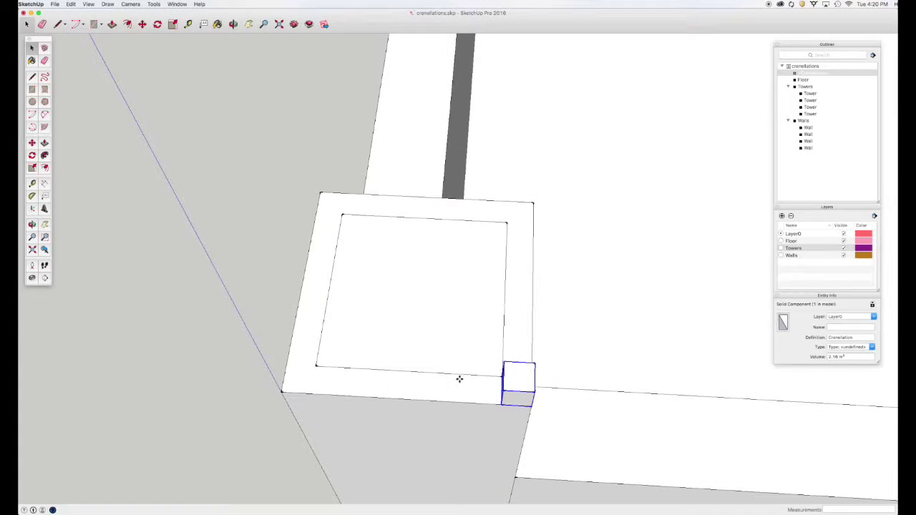
mouse_move(458, 378)
middle_down()
mouse_move(491, 388)
mouse_move(547, 372)
mouse_move(537, 369)
middle_up()
Place a Tape Measure guide 1 m from the crenellation's edge
key(t)
click(537, 369)
click(517, 373)
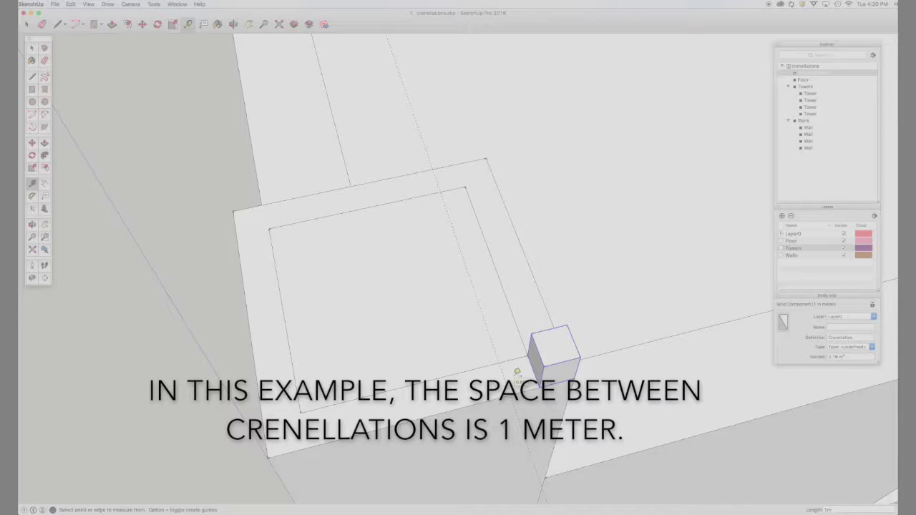
key(space)
key(m)
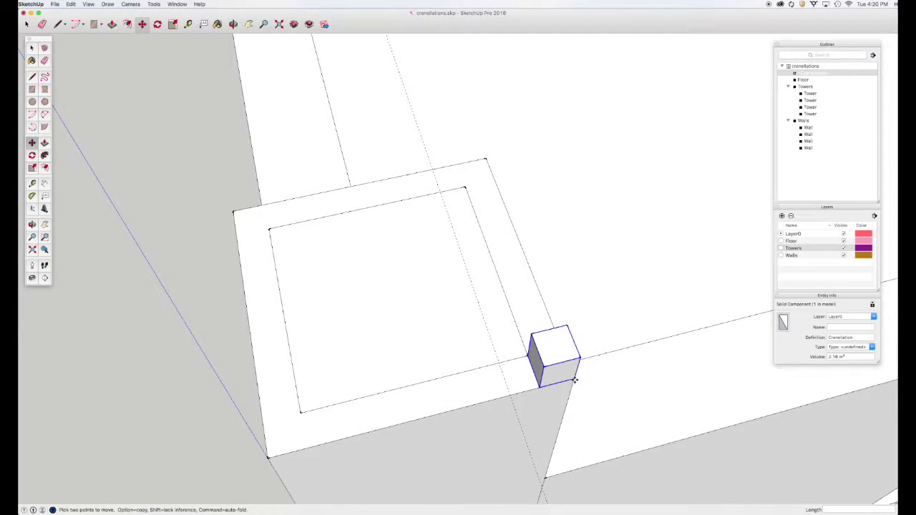
Copy the crenellation onto the 1 m guide and array it 4x into a row of five
alt+click(575, 381)
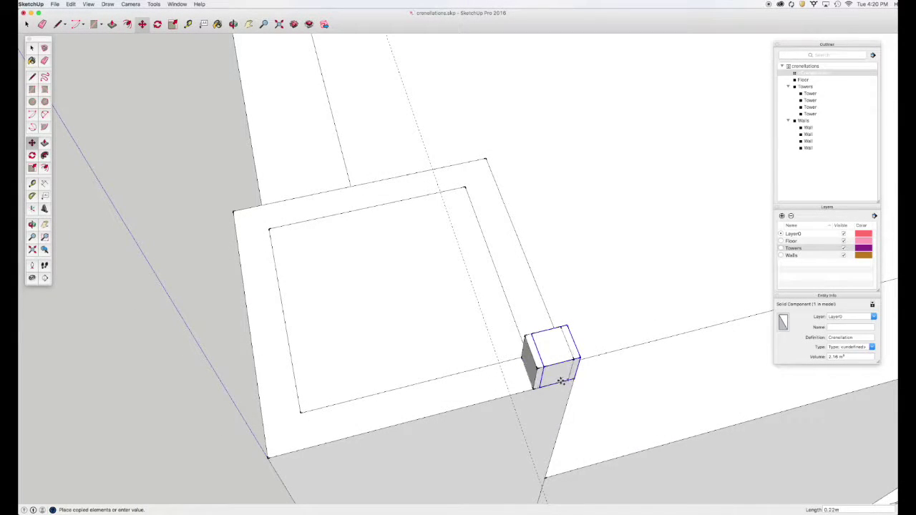
click(511, 394)
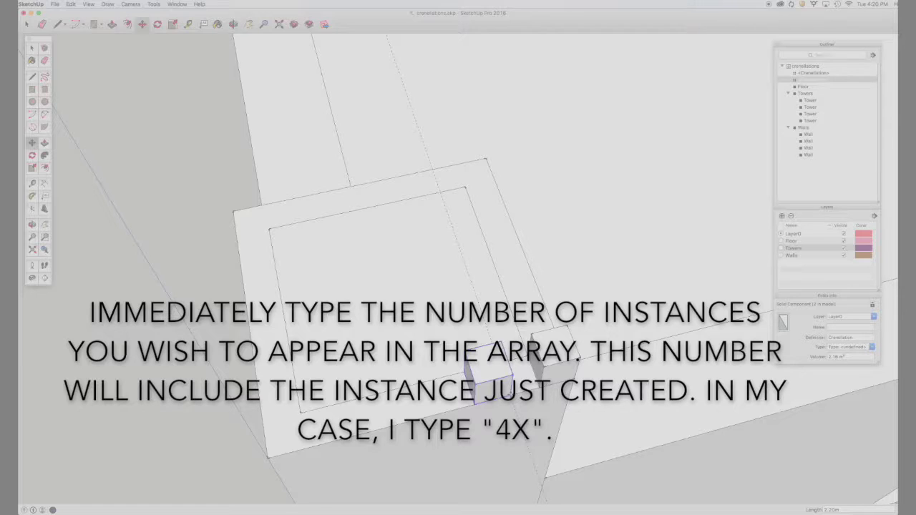
text(4)
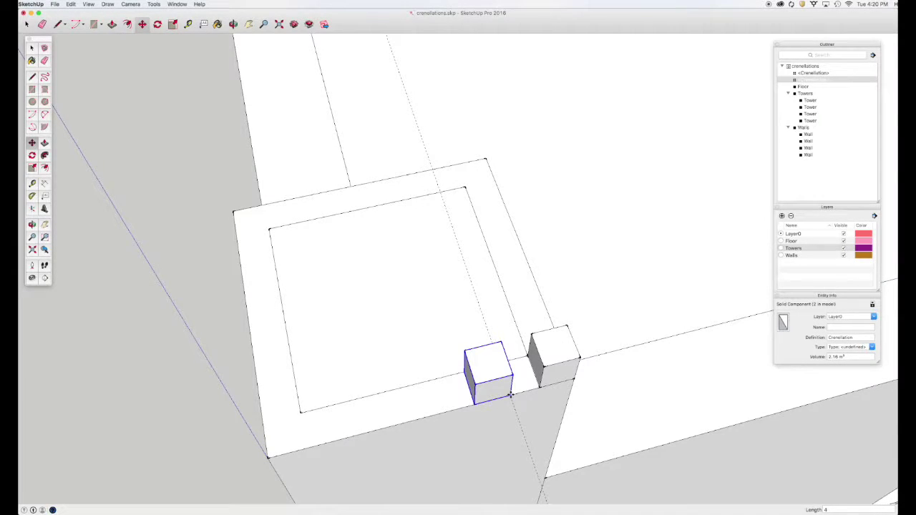
text(x)
key(Return)
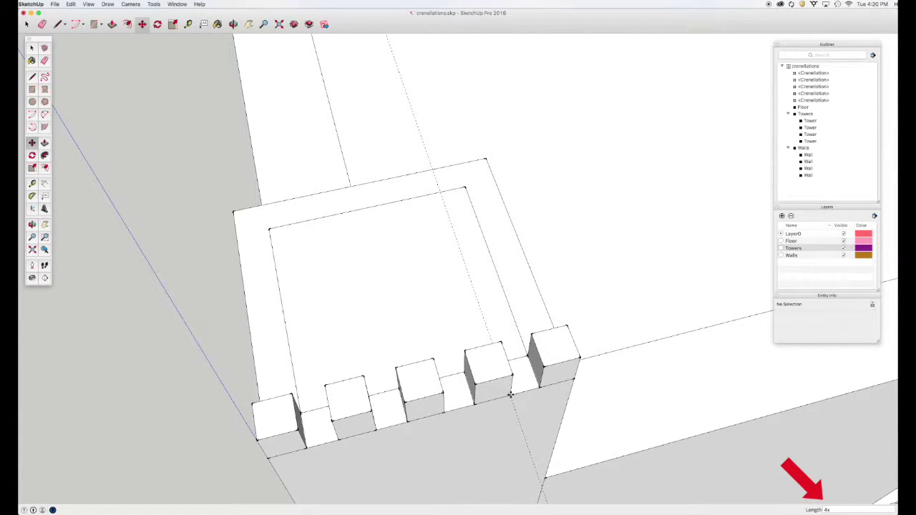
key(space)
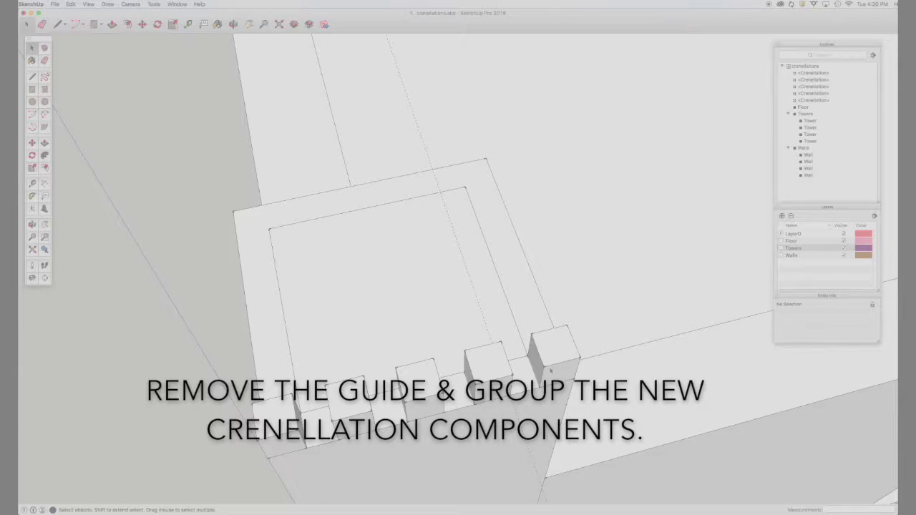
click(518, 418)
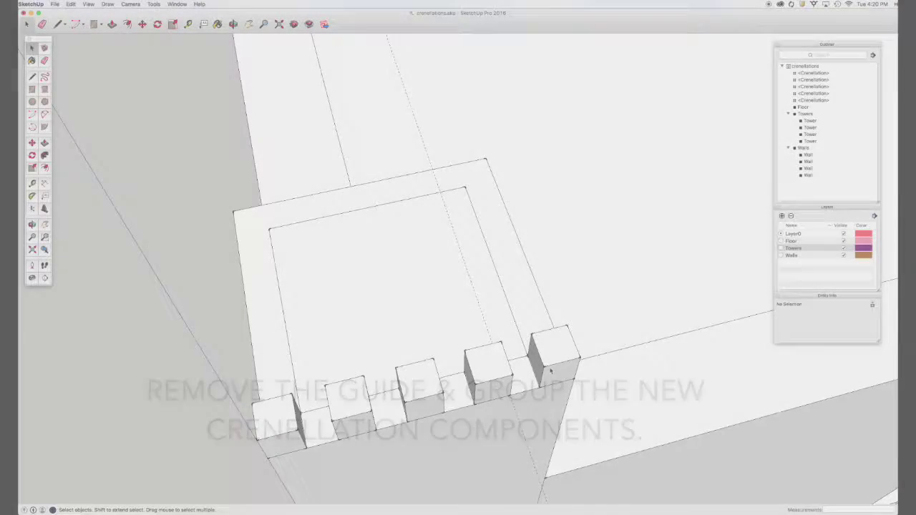
Delete the spacing guide and group the five crenellations together
key(Delete)
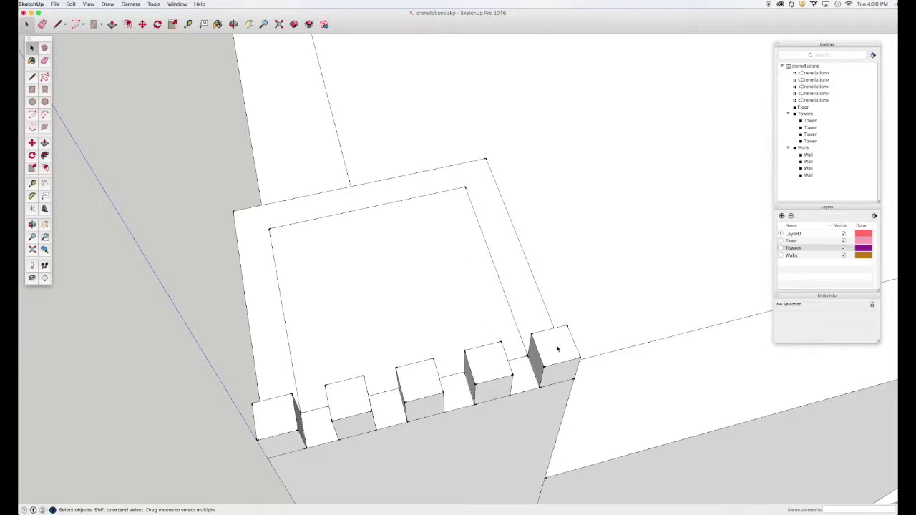
click(556, 348)
shift+click(423, 370)
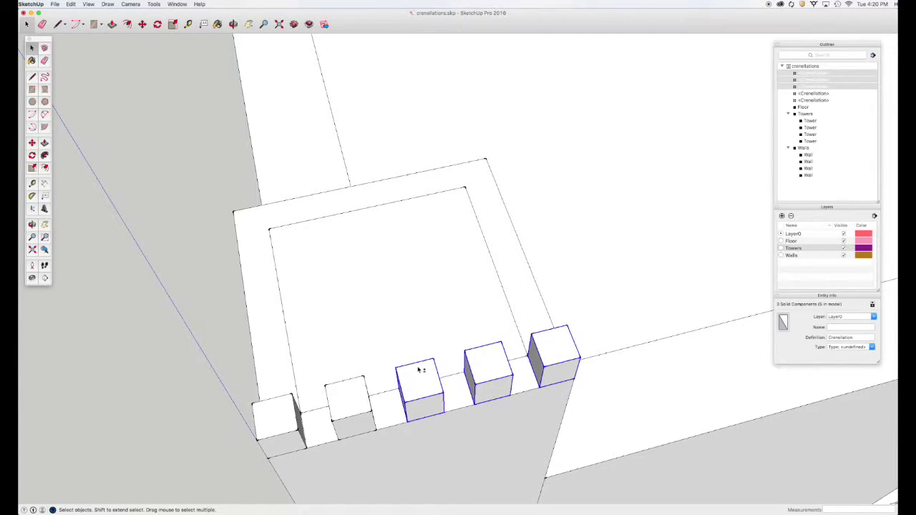
shift+click(344, 409)
shift+click(276, 426)
right_click(277, 426)
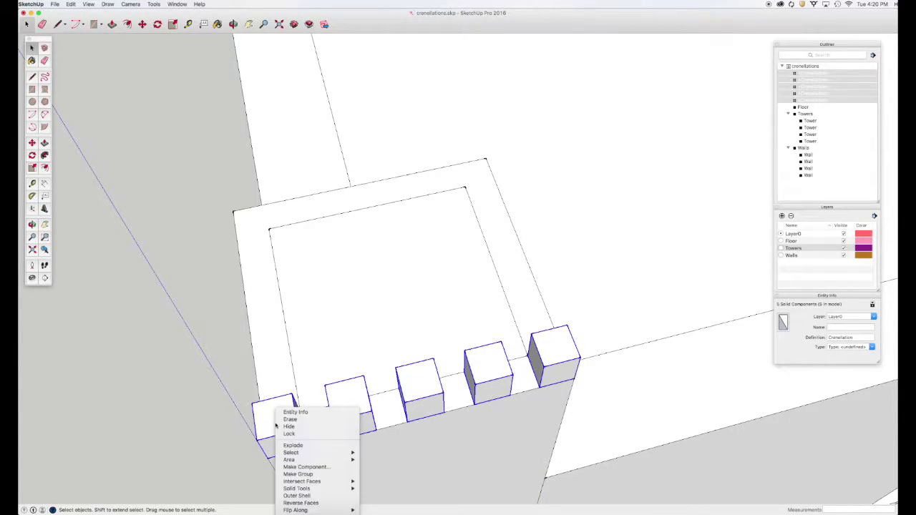
click(304, 480)
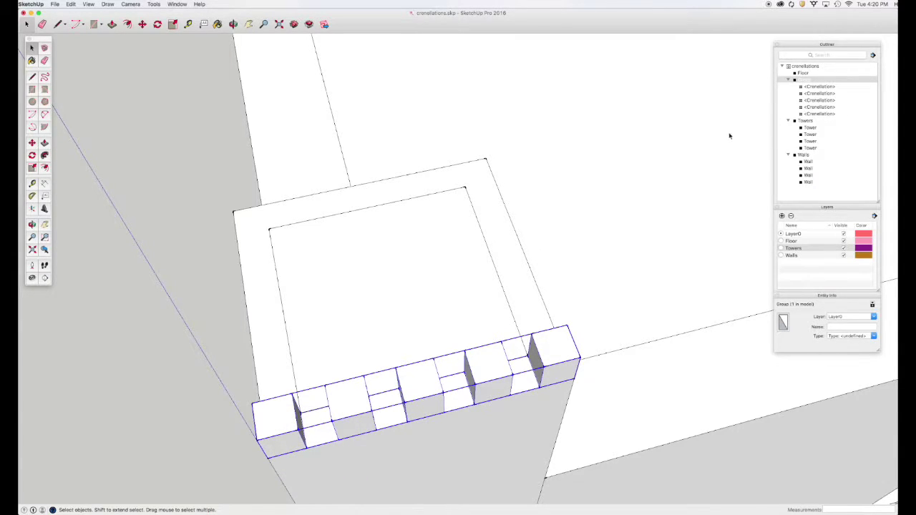
Name the group 'Crenellations' and assign it to the Tower Crenellations layer
click(844, 327)
text(Crenell)
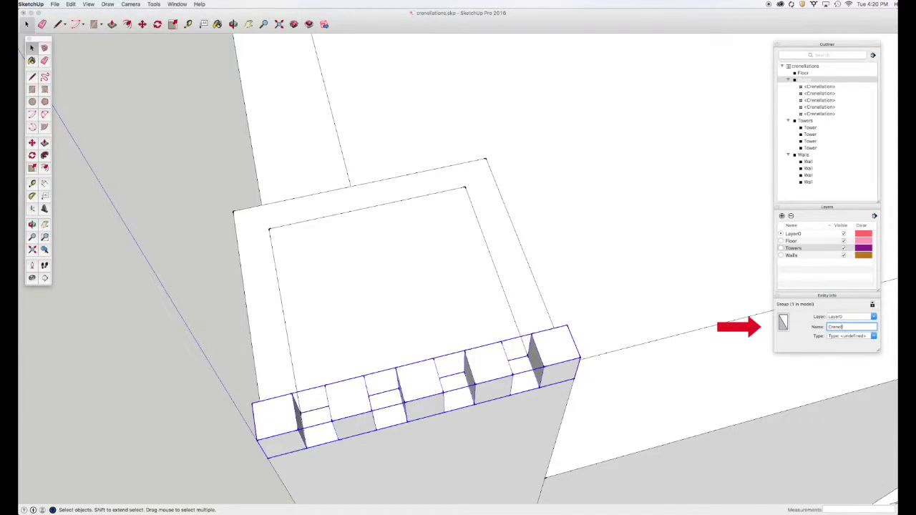
text(ations)
key(Return)
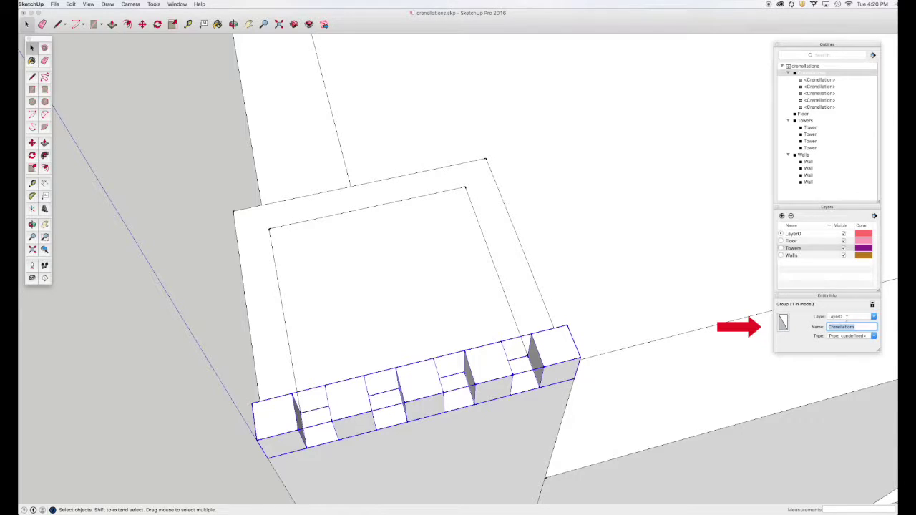
click(847, 316)
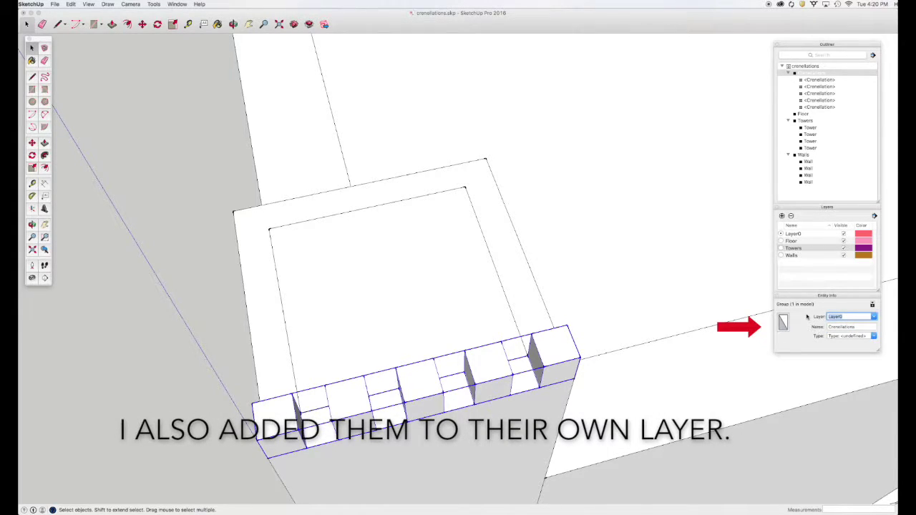
text(Tower Crenellations)
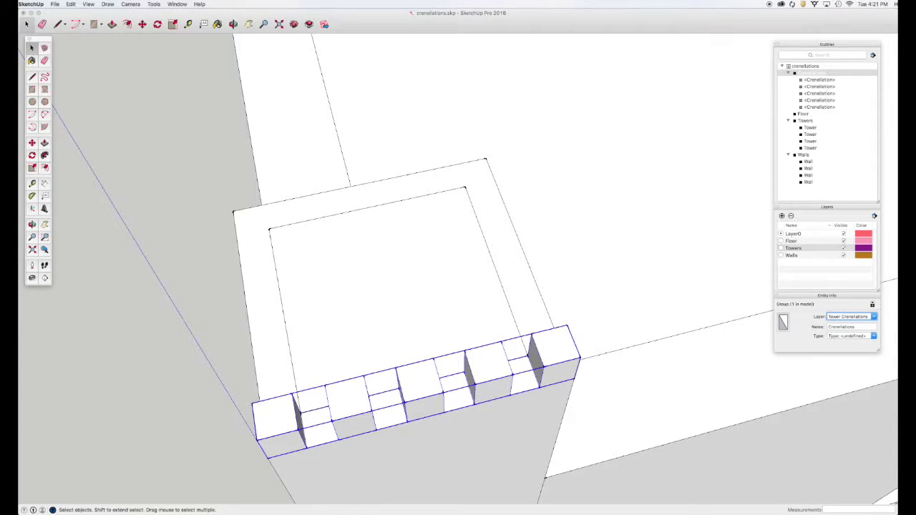
middle_drag(272, 344, 292, 378)
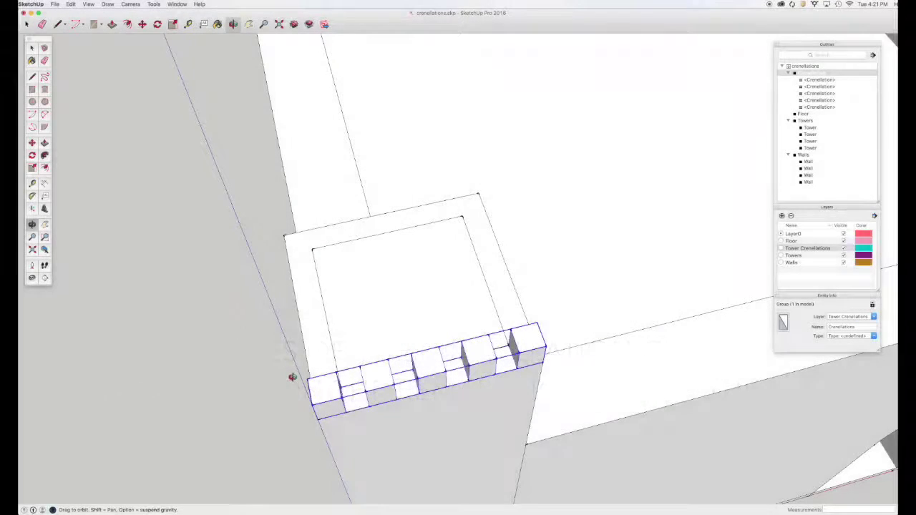
Copy the Crenellations group with Move+Option onto the tower's opposite edge
mouse_move(292, 377)
mouse_down()
mouse_move(336, 411)
mouse_move(610, 396)
mouse_move(733, 363)
mouse_move(756, 303)
mouse_up()
key(m)
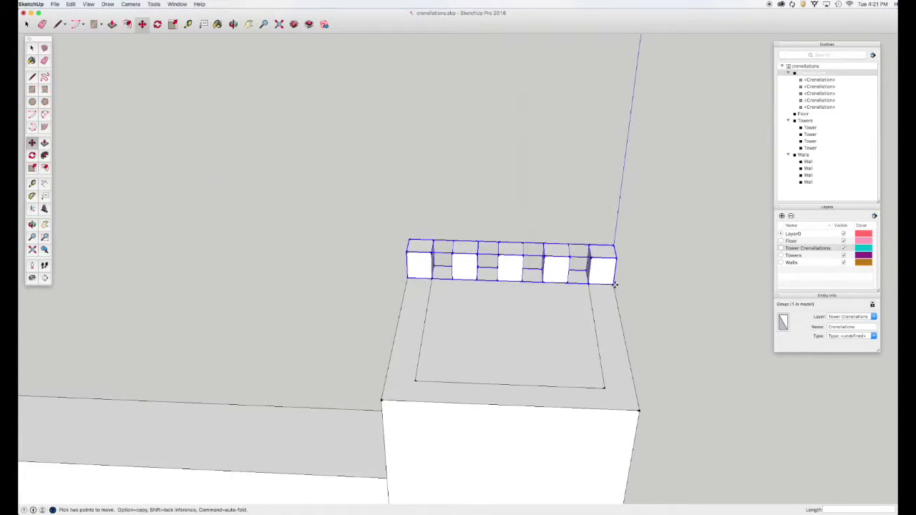
click(614, 284)
key(alt)
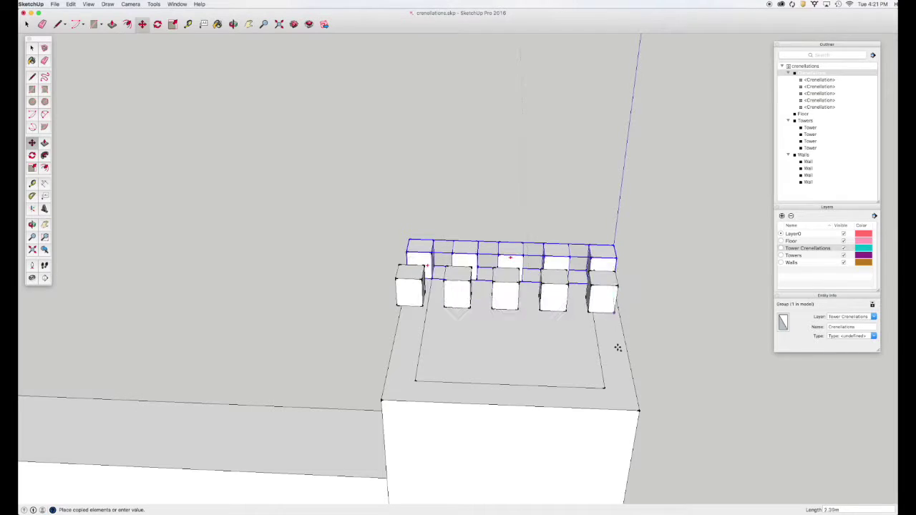
click(639, 409)
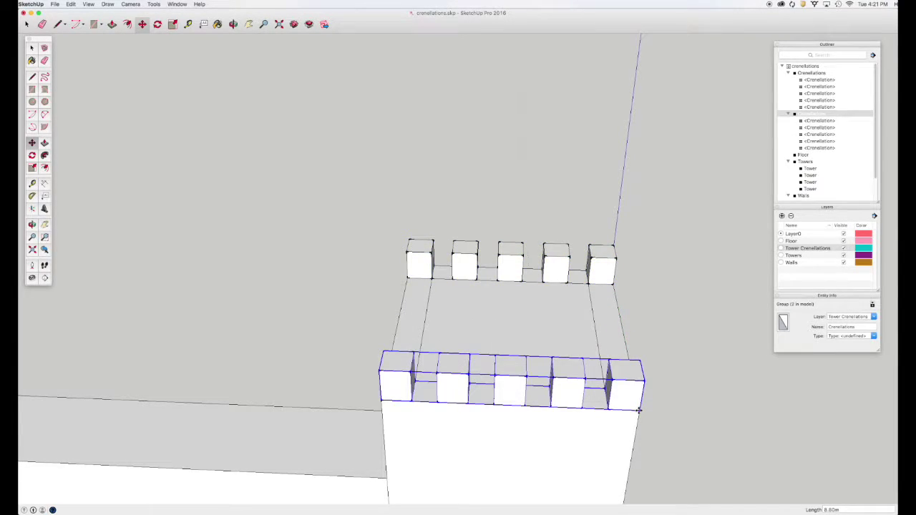
mouse_move(658, 407)
middle_down()
mouse_move(609, 403)
mouse_move(582, 372)
mouse_move(424, 368)
mouse_move(399, 399)
mouse_move(480, 305)
mouse_move(499, 322)
mouse_move(506, 362)
middle_up()
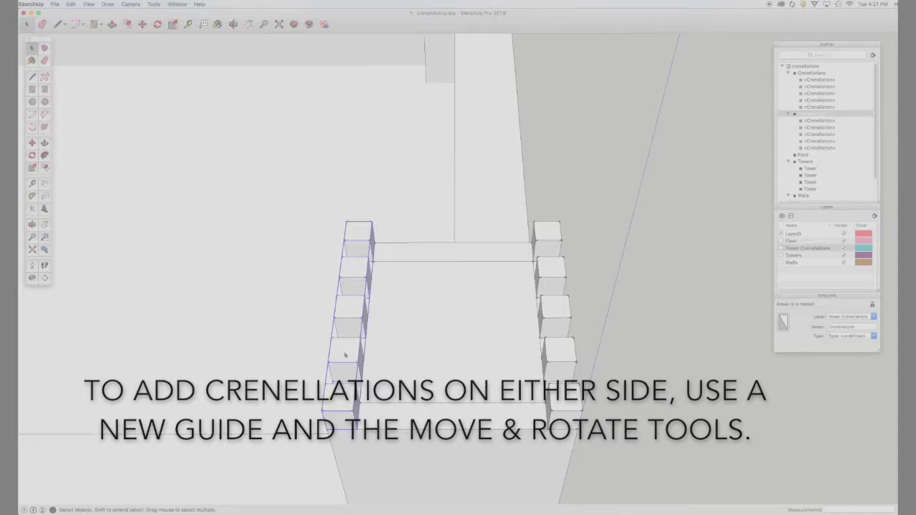
Inside the left Crenellations group, copy three crenellations into a column across the tower top
double_click(345, 355)
click(348, 353)
shift+click(349, 319)
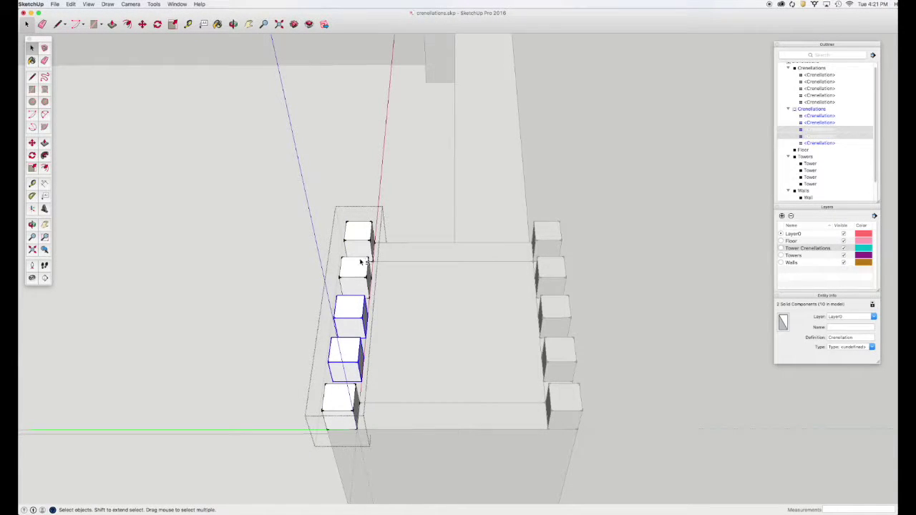
shift+click(360, 266)
key(m)
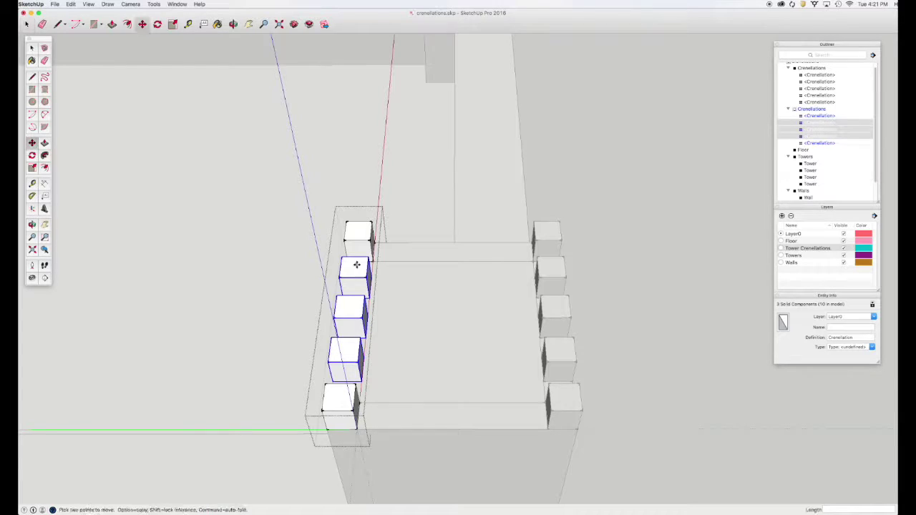
click(363, 380)
key(alt)
click(456, 390)
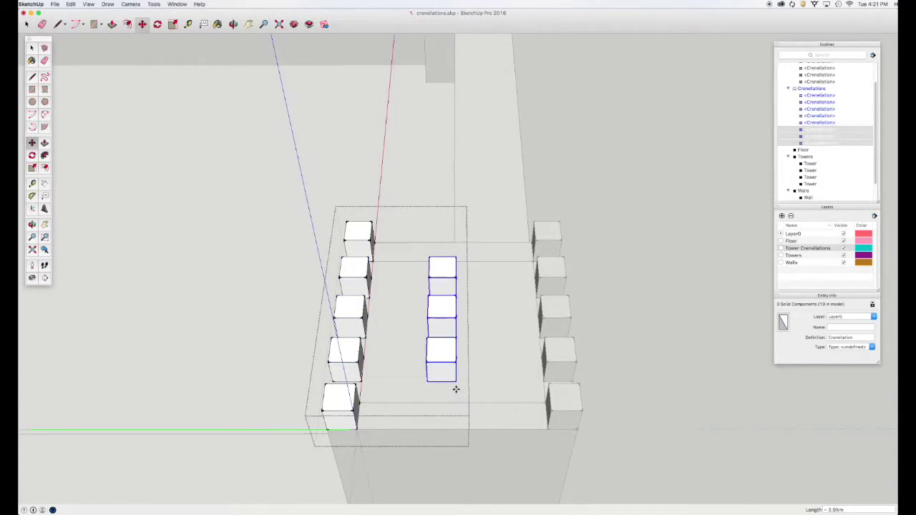
key(Escape)
Select the three middle crenellations and switch to the Rotate tool
key(t)
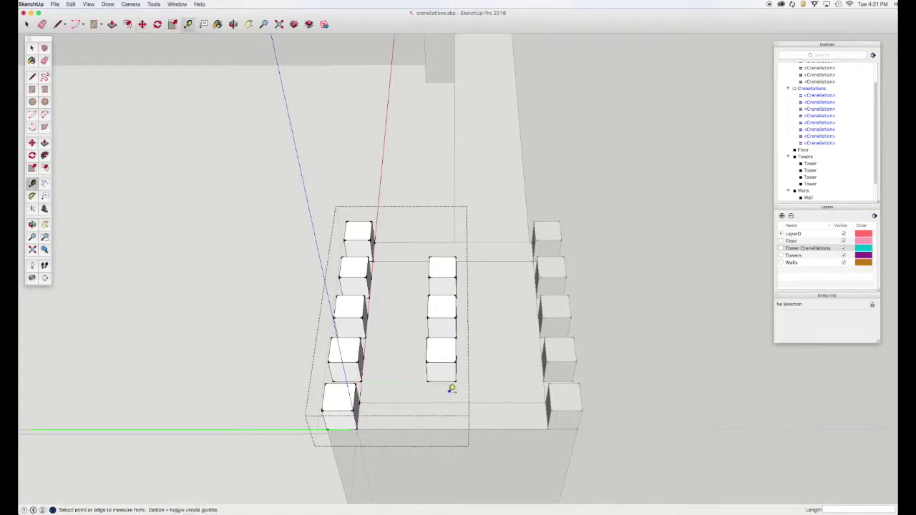
click(362, 410)
text(1m)
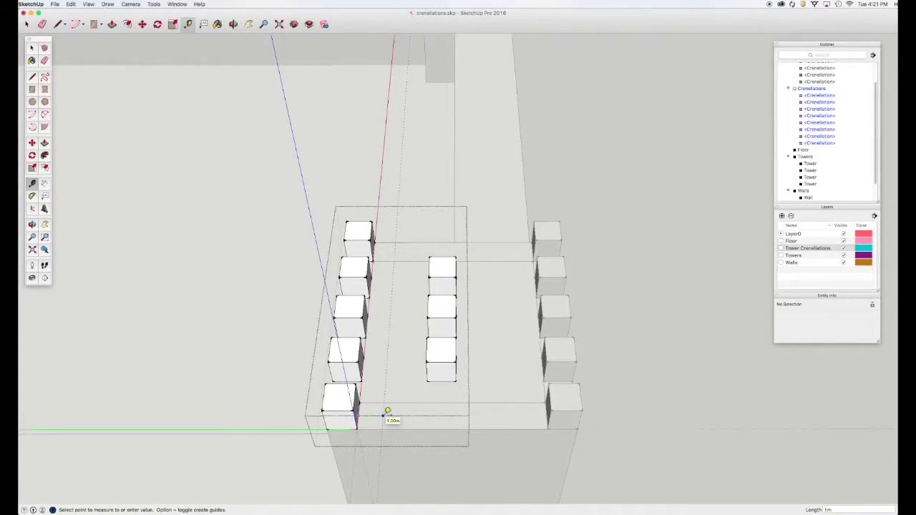
key(Escape)
key(space)
click(448, 350)
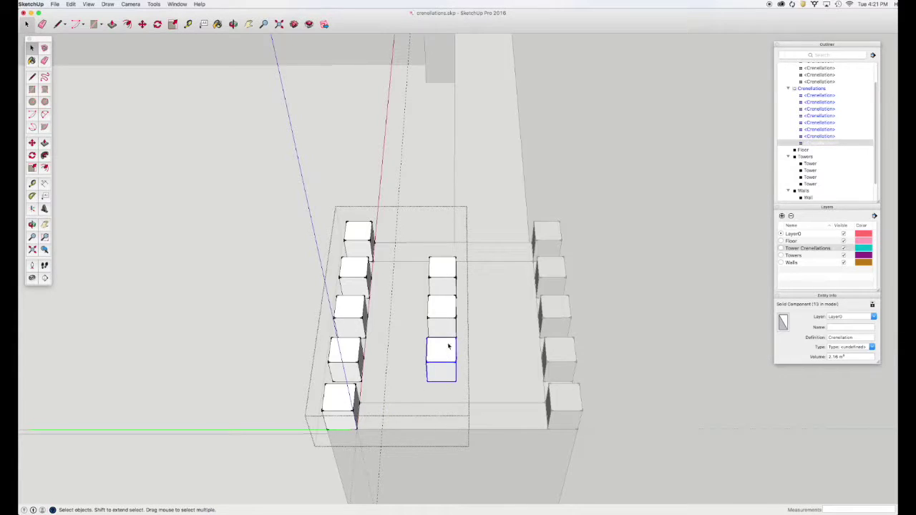
shift+click(450, 322)
shift+click(444, 267)
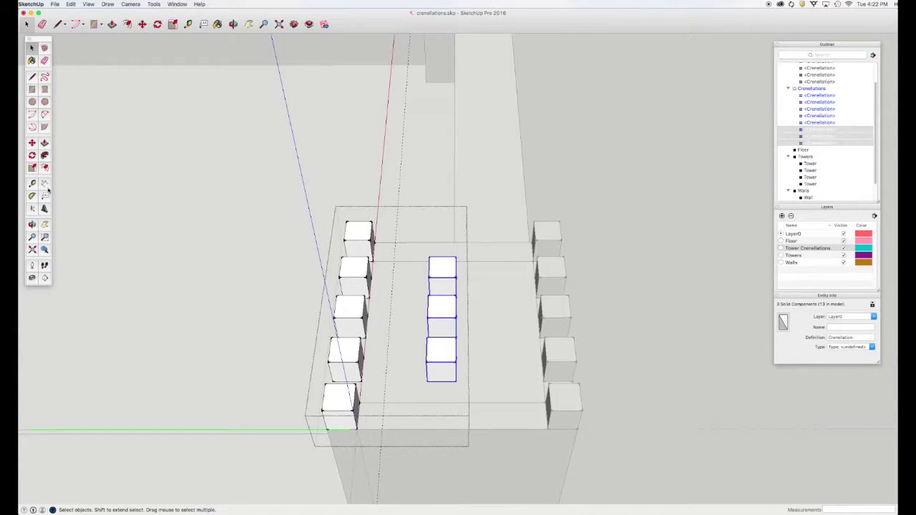
click(32, 155)
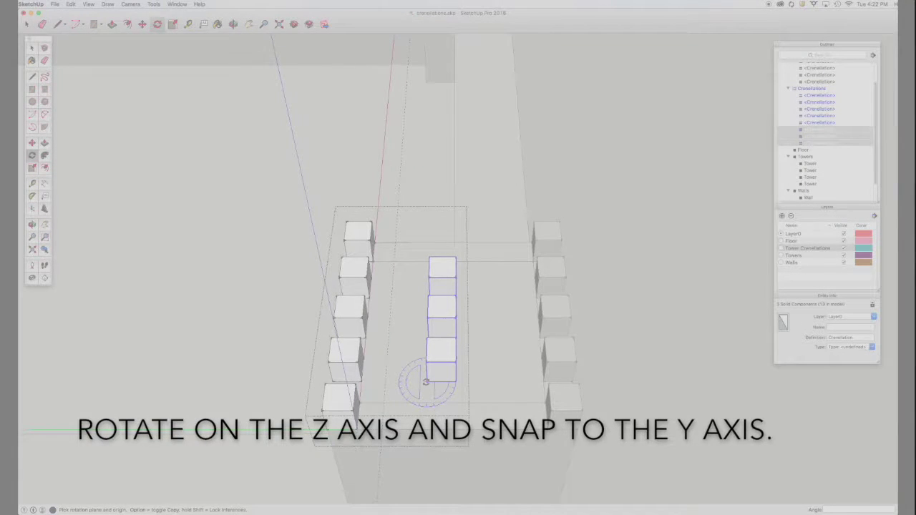
Rotate the three middle crenellations 90° and move them onto the tower's front edge
click(426, 381)
click(450, 382)
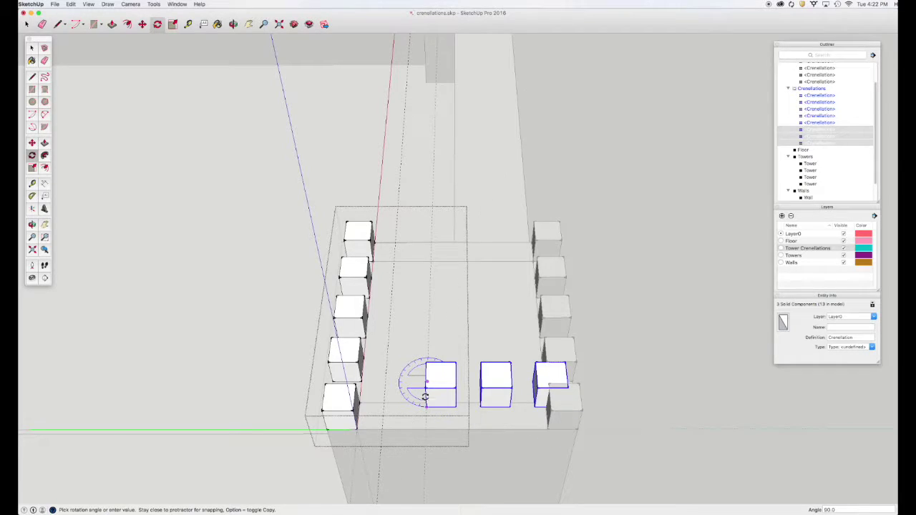
click(425, 396)
key(m)
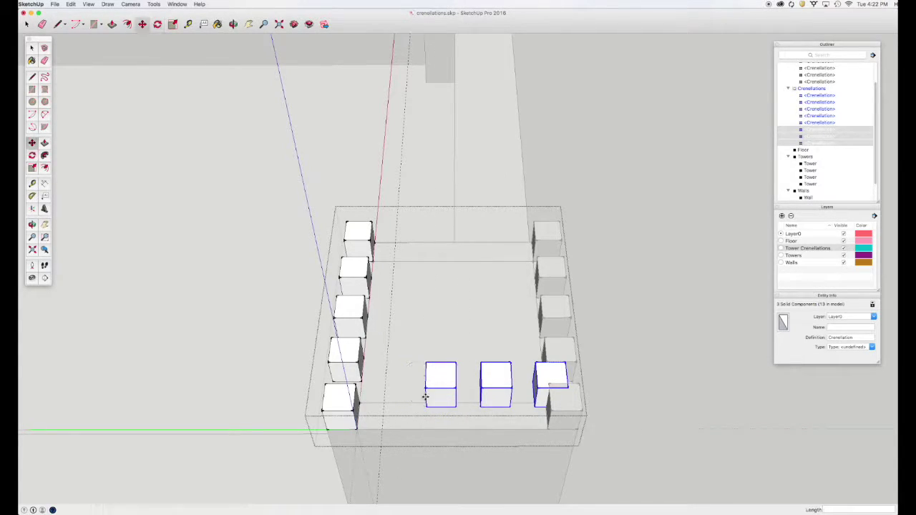
click(426, 407)
click(381, 428)
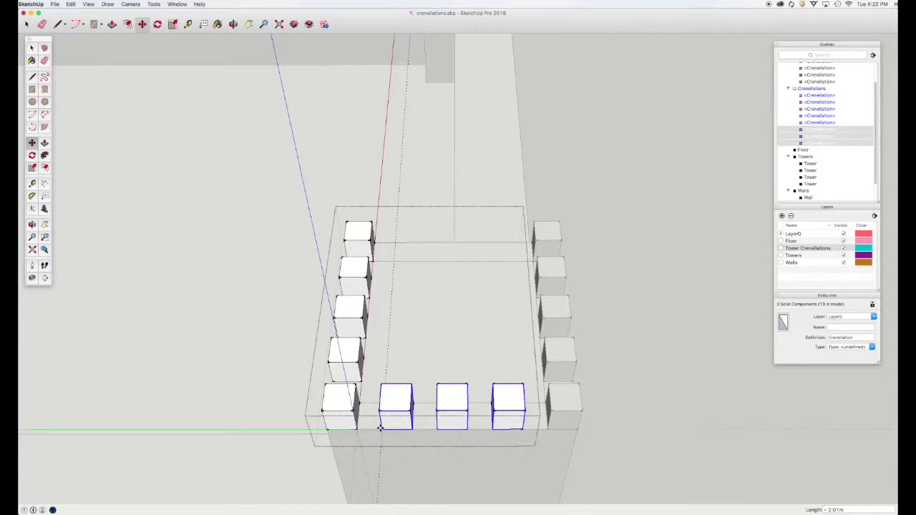
Copy the three turned crenellations to the opposite edge, then select a Crenellations group in the Outliner
key(o)
mouse_move(505, 417)
mouse_down()
mouse_move(395, 395)
mouse_move(767, 385)
mouse_move(595, 384)
mouse_up()
key(m)
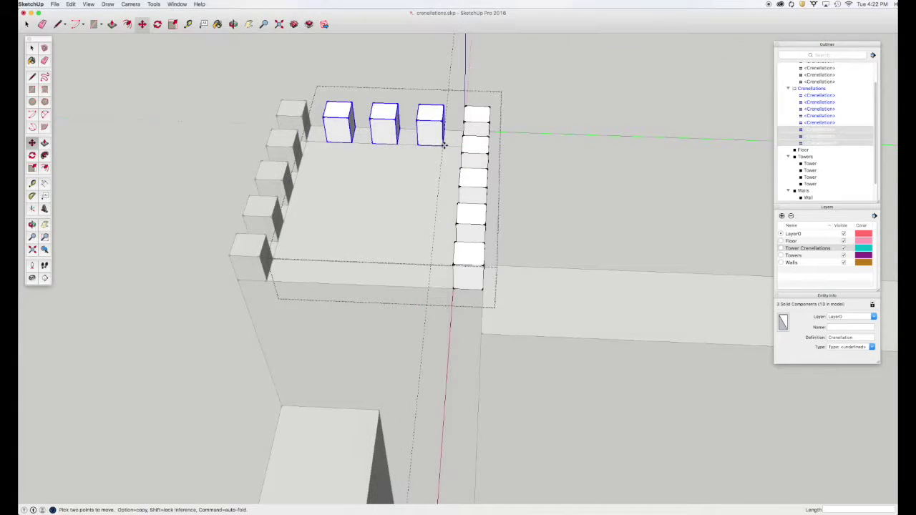
click(443, 145)
key(alt)
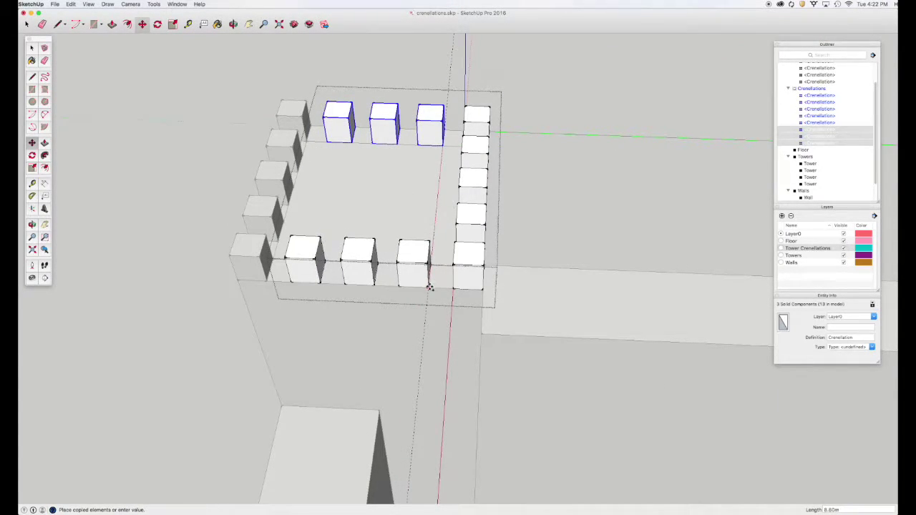
click(431, 285)
key(space)
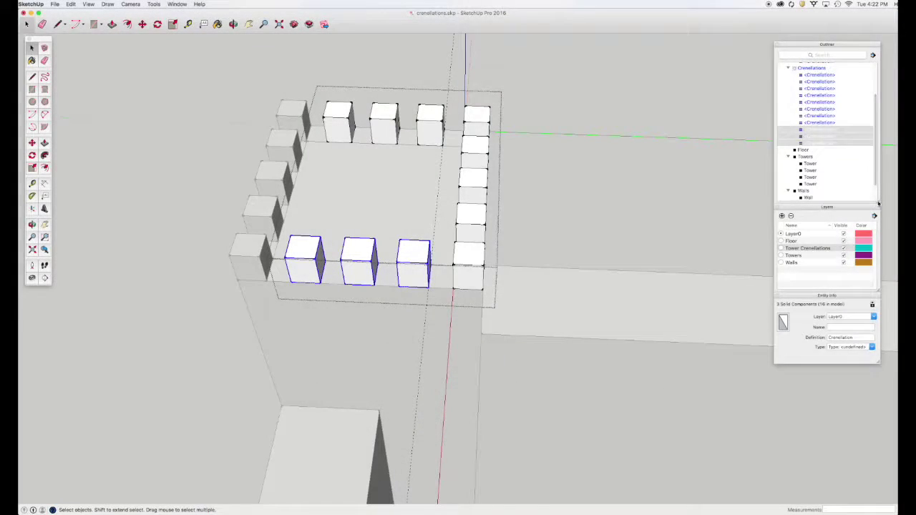
drag(881, 205, 881, 288)
click(808, 114)
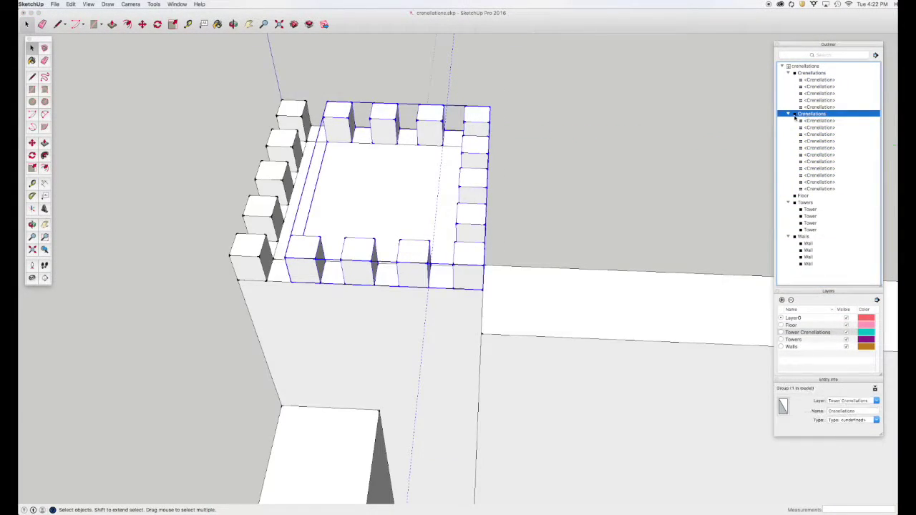
Group both Crenellations groups, name it Tower Crenellations, and put it on the Tower Crenellations layer
super+click(802, 73)
right_click(803, 74)
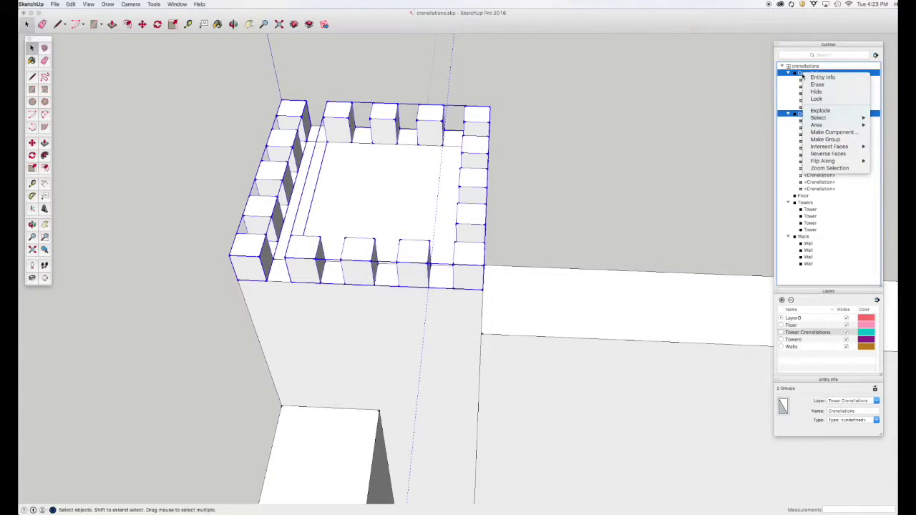
click(825, 139)
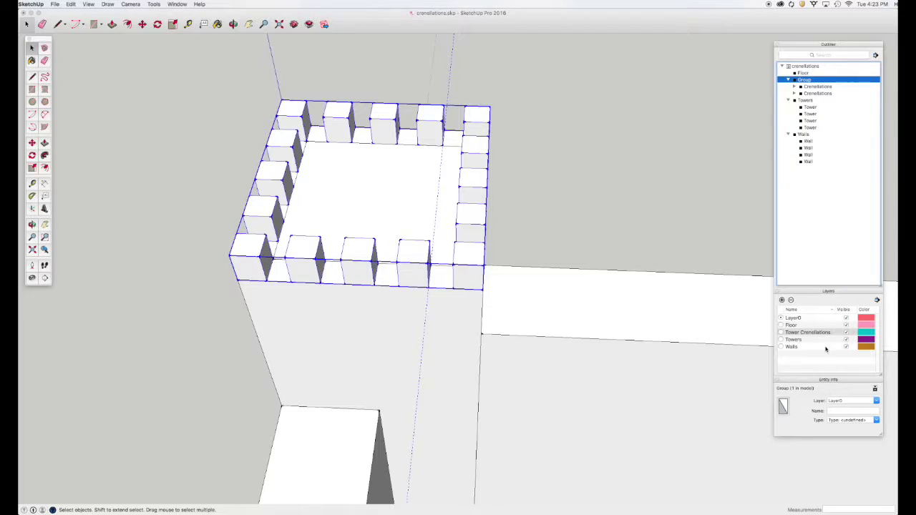
click(840, 412)
text(Tower Crenellations)
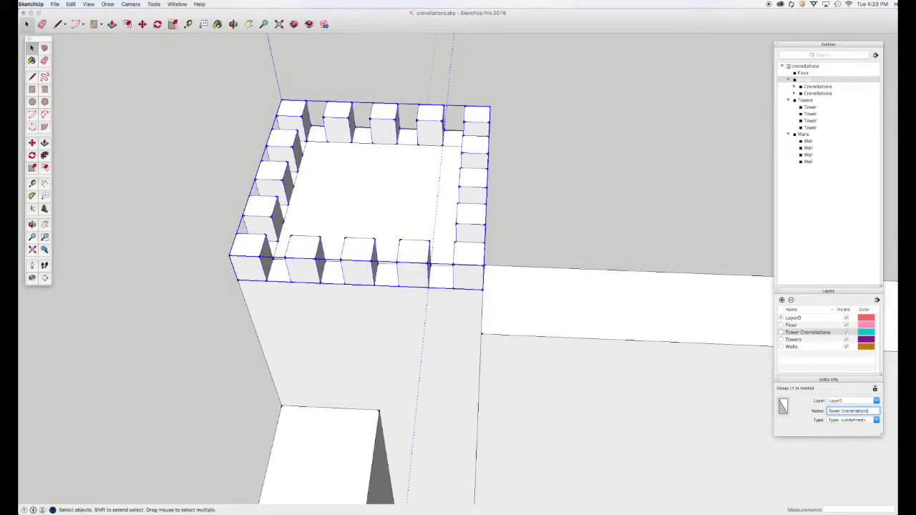
key(Return)
click(849, 401)
click(877, 401)
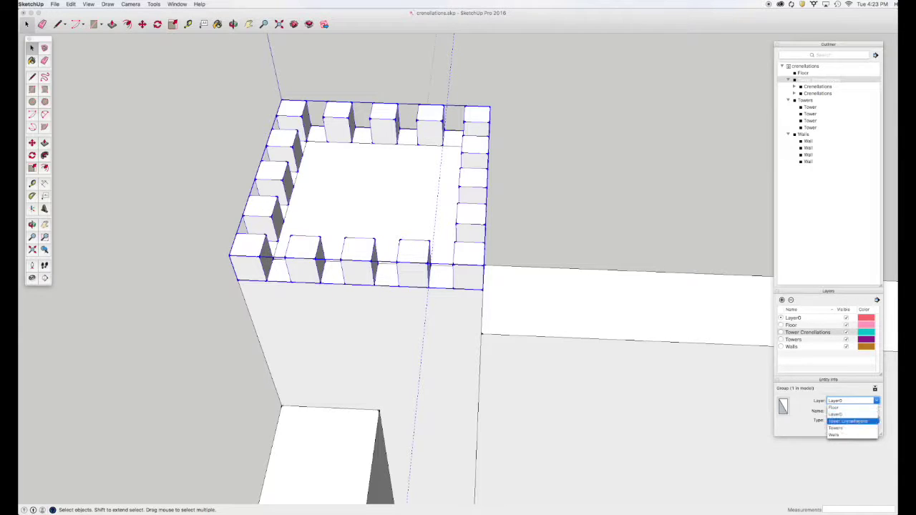
click(849, 420)
Explode both inner Crenellations groups so the 16 components sit directly in Tower Crenellations
click(805, 86)
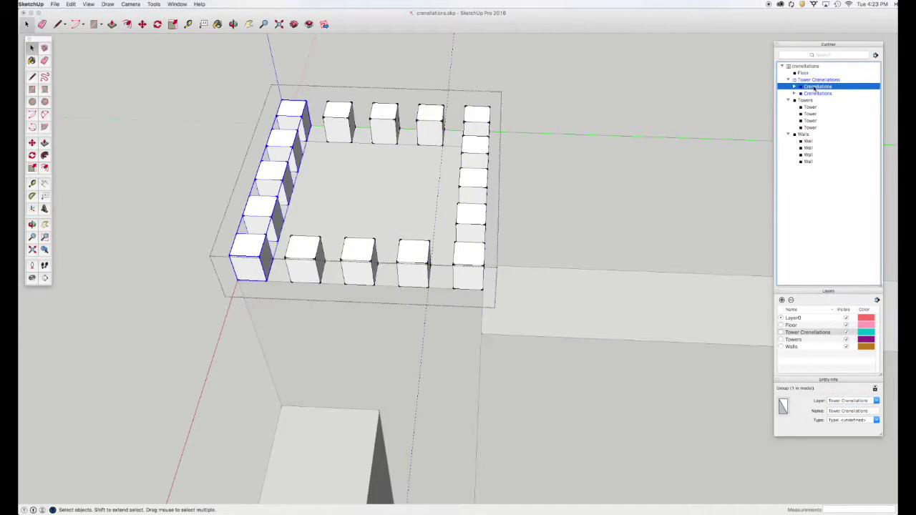
right_click(814, 87)
click(825, 126)
click(816, 120)
right_click(816, 121)
click(830, 161)
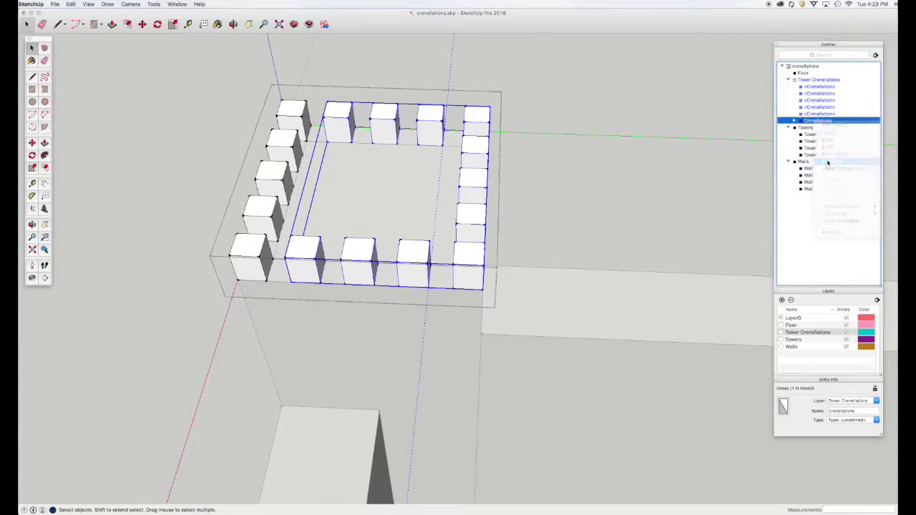
click(819, 80)
click(789, 80)
click(628, 108)
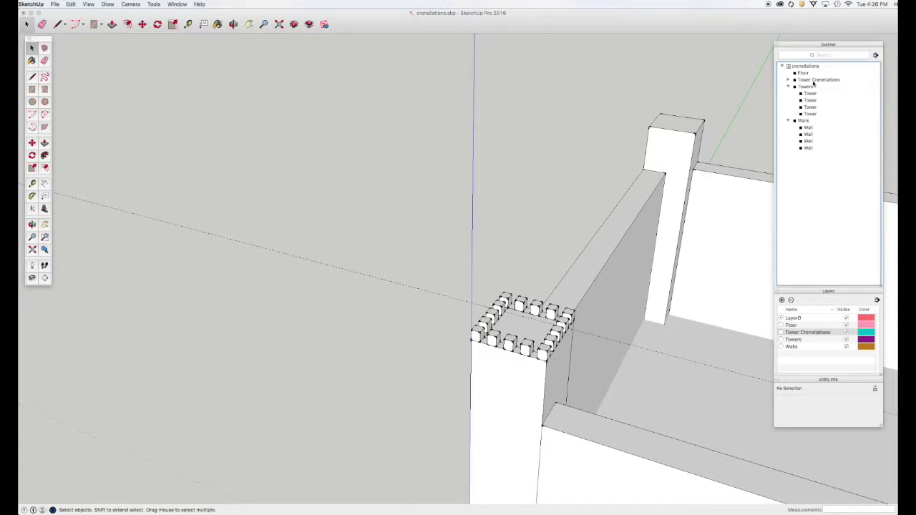
Hide the Tower Crenellations layer, erase the tower top's inset edges, then show the layer again
click(813, 80)
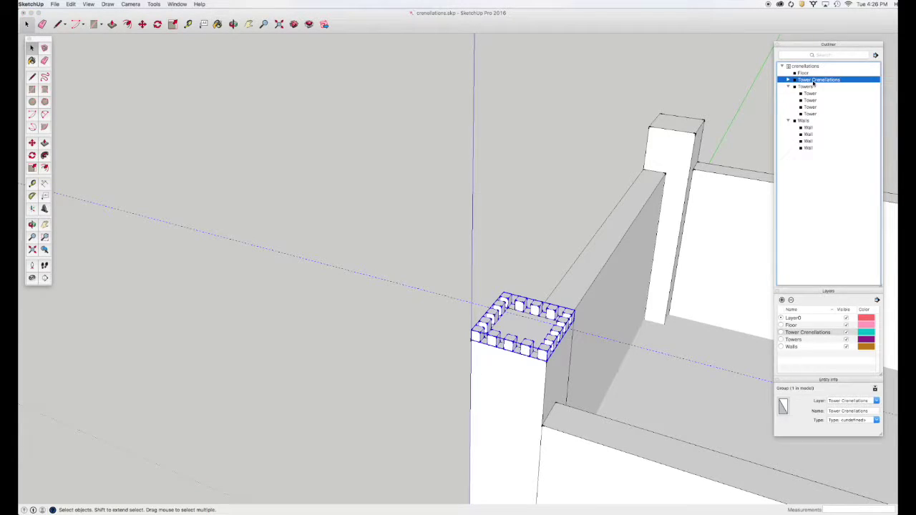
click(846, 332)
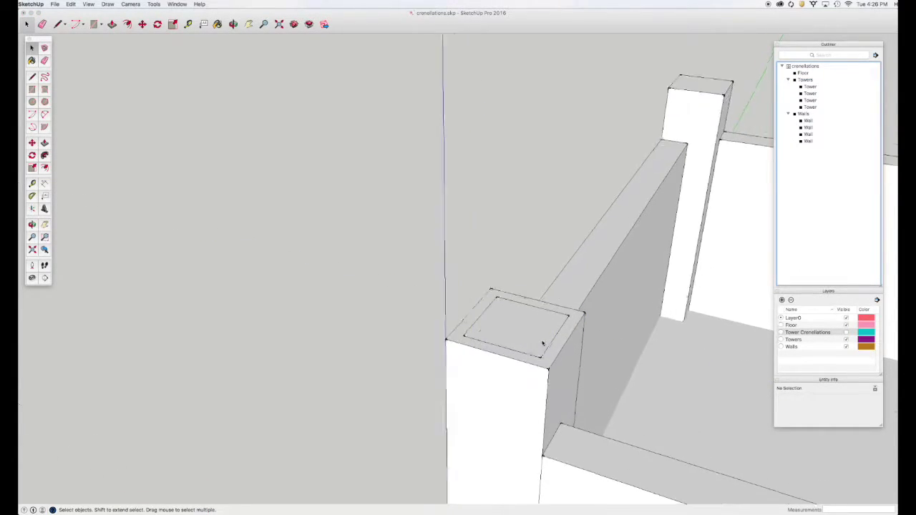
scroll(562, 336, up, 5)
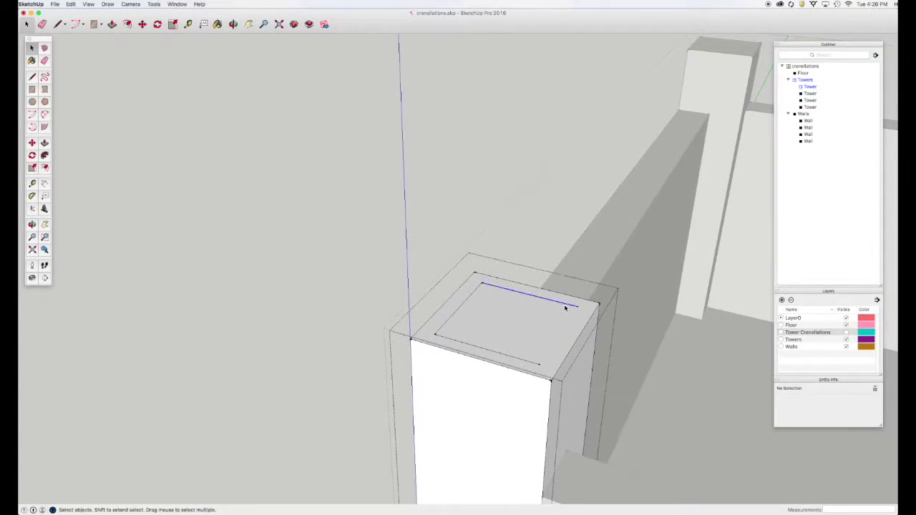
click(339, 261)
scroll(339, 261, down, 2)
scroll(339, 262, down, 3)
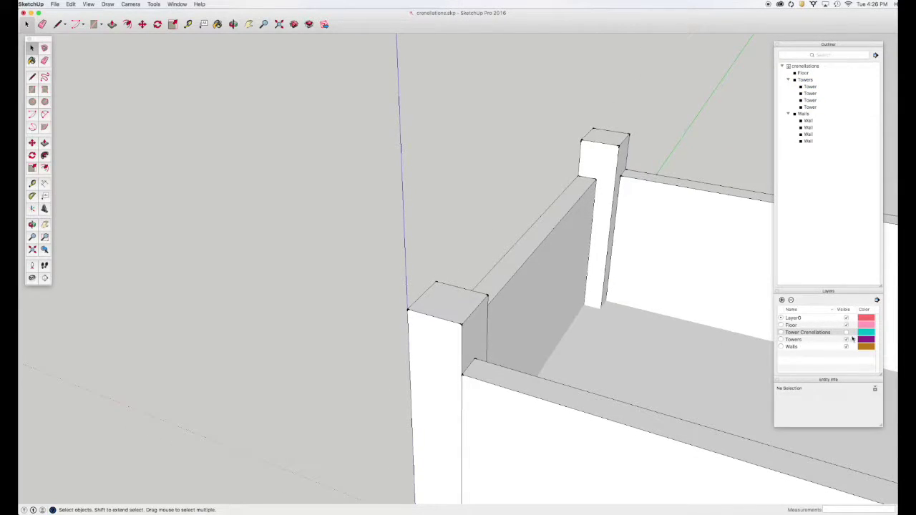
click(847, 333)
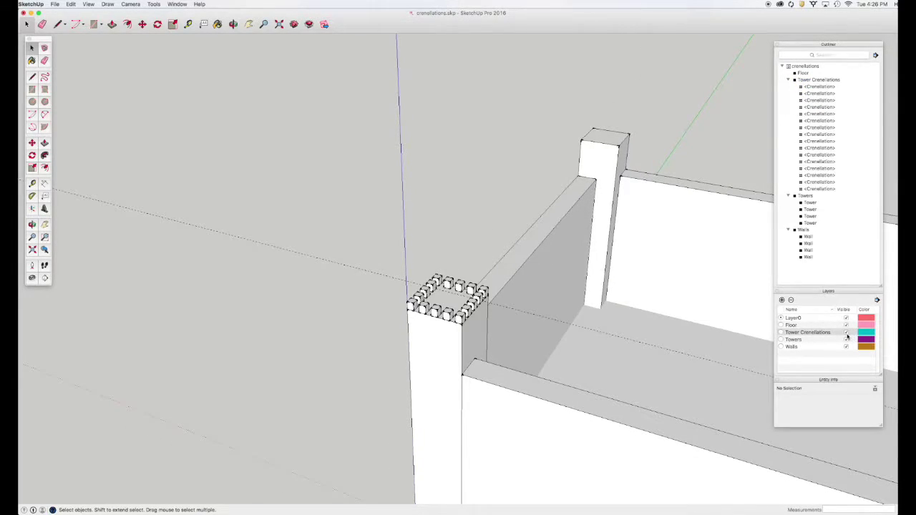
click(789, 80)
click(811, 80)
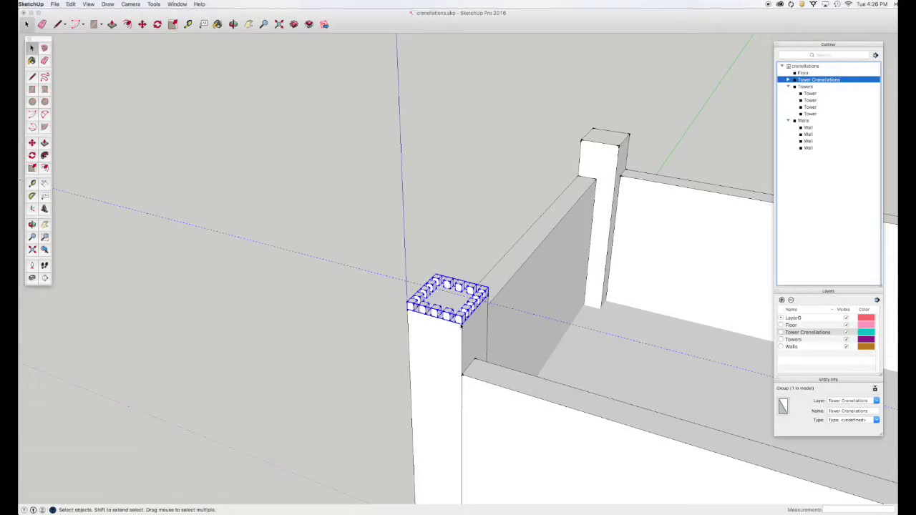
Copy the Tower Crenellations group onto two more tower tops with Move and Option
key(m)
click(411, 315)
key(alt)
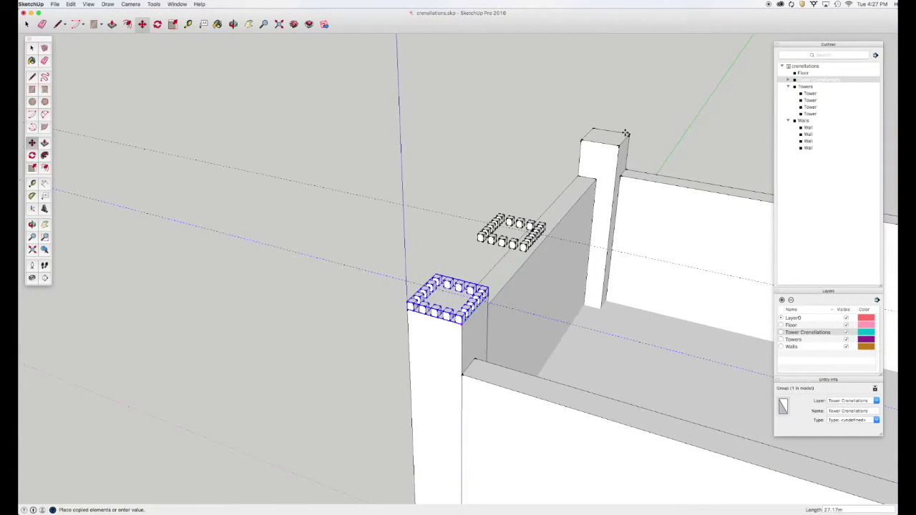
click(620, 140)
scroll(620, 142, down, 10)
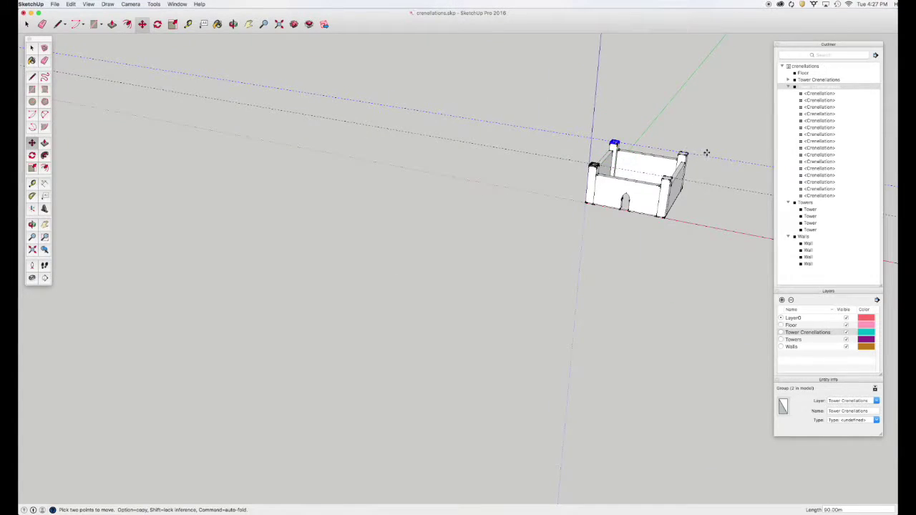
scroll(705, 153, up, 5)
scroll(681, 148, up, 5)
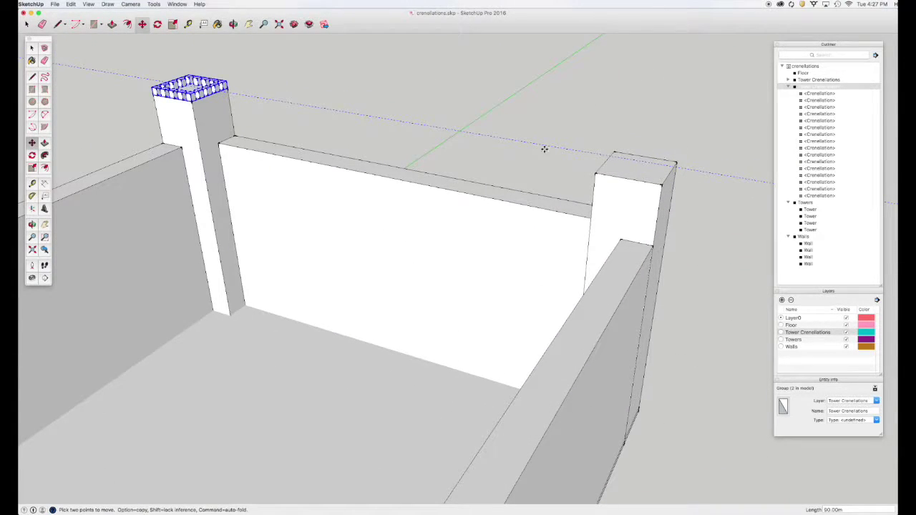
click(192, 103)
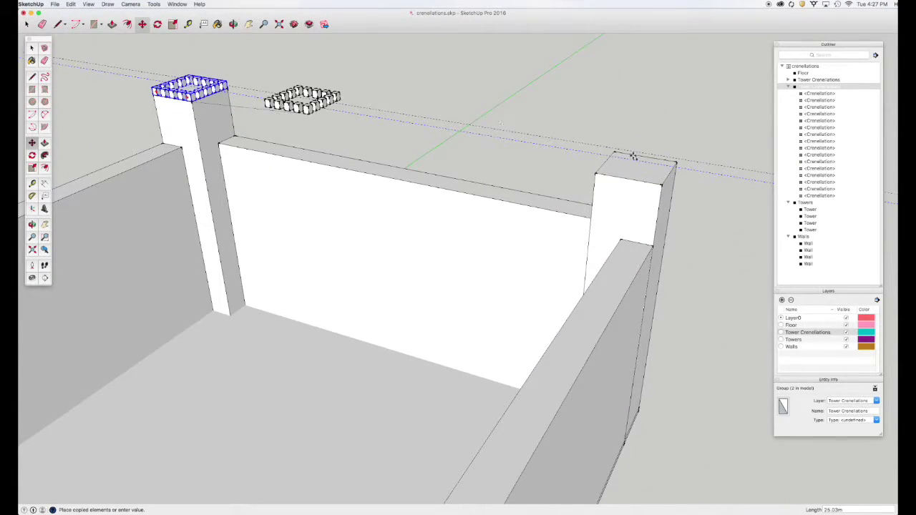
click(663, 184)
scroll(654, 181, down, 5)
scroll(653, 183, down, 3)
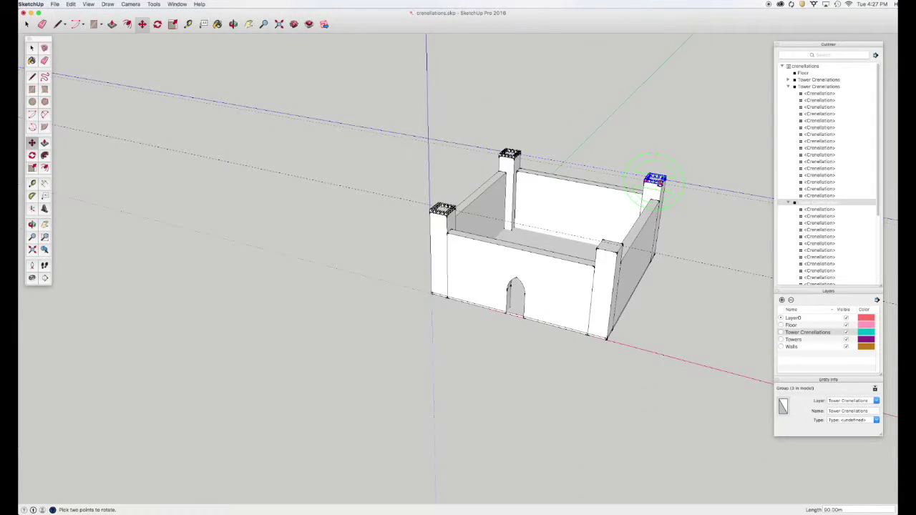
scroll(654, 182, up, 3)
scroll(656, 184, up, 2)
Copy the right tower's crenellation ring onto the front tower
key(m)
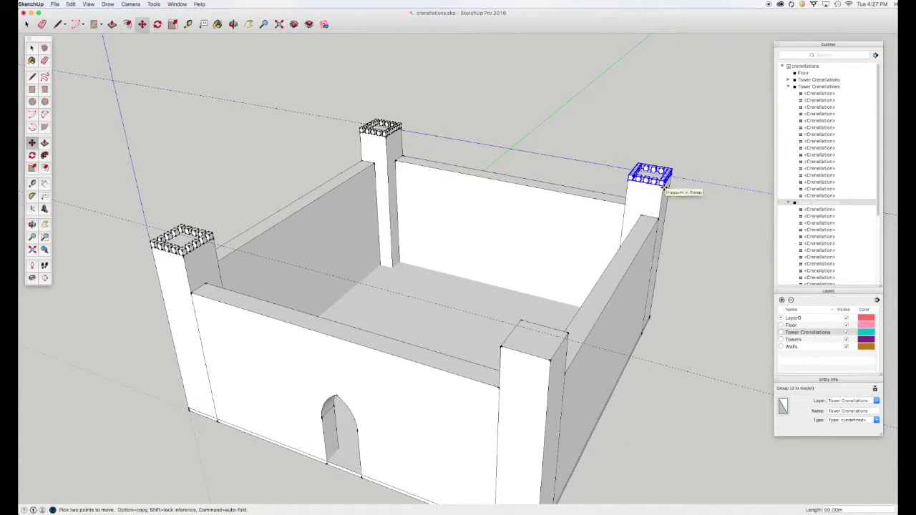
alt+click(664, 184)
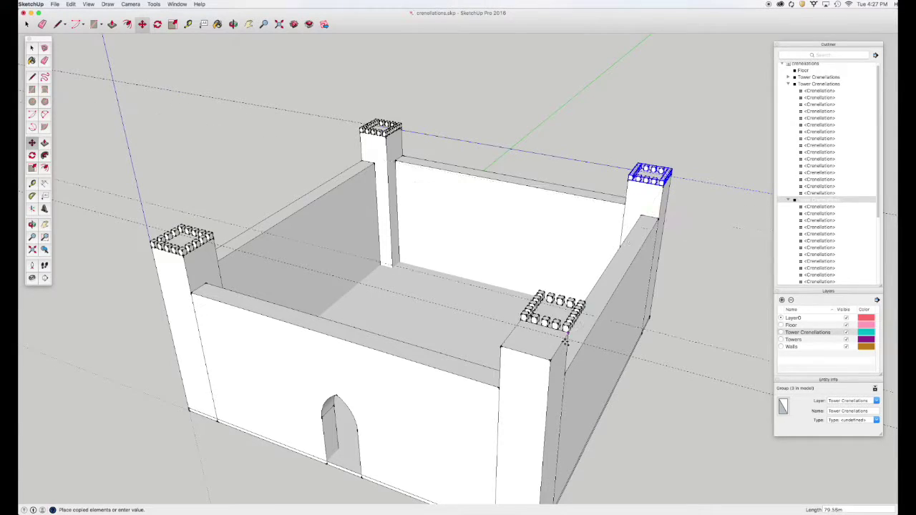
click(551, 359)
key(space)
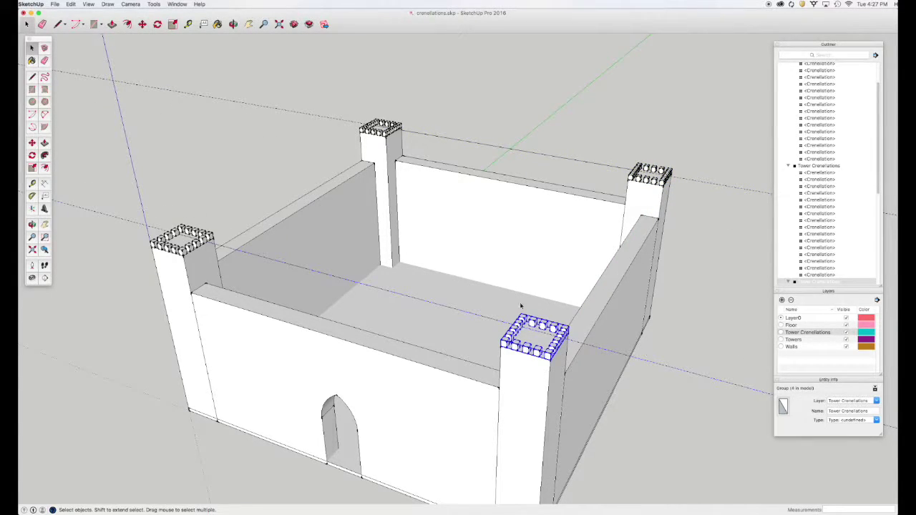
click(71, 4)
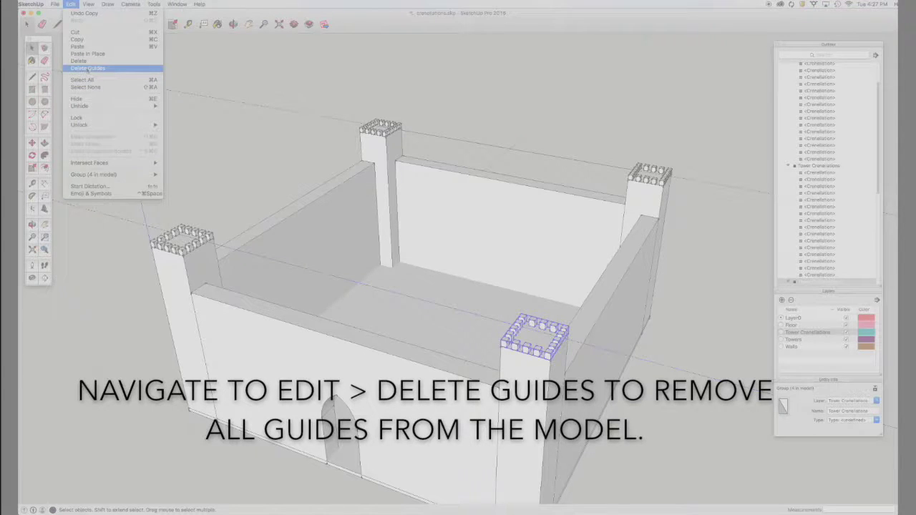
Delete all guides, deselect, and turn off Edges in the edge style to show shaded walls
click(87, 68)
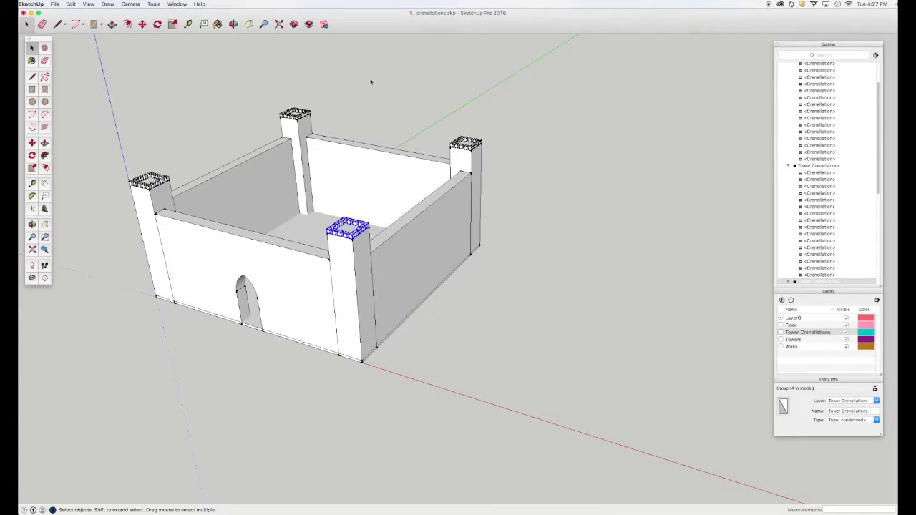
click(371, 82)
click(88, 4)
mouse_move(100, 92)
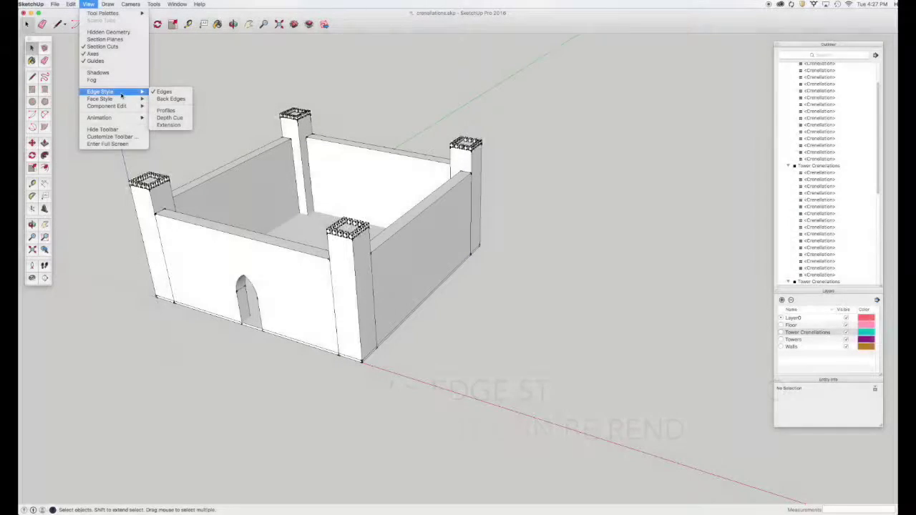
click(156, 94)
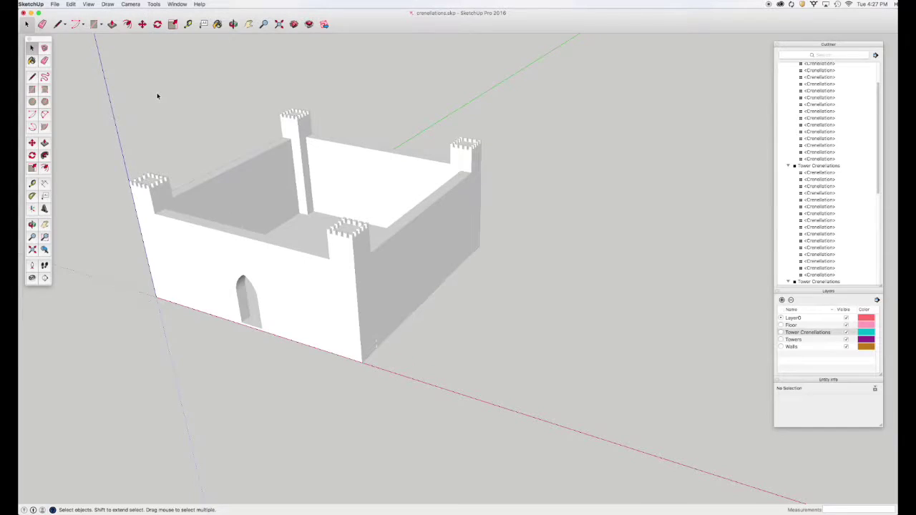
key(o)
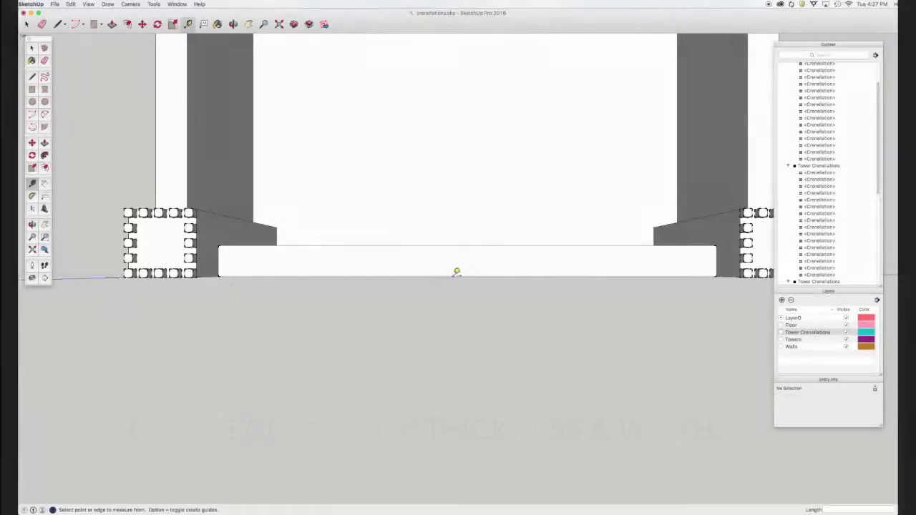
Add Tape Measure guides on the front wall top: 1.2 from the edge, a width guide, and 1.00m spacing
click(467, 277)
text(1)
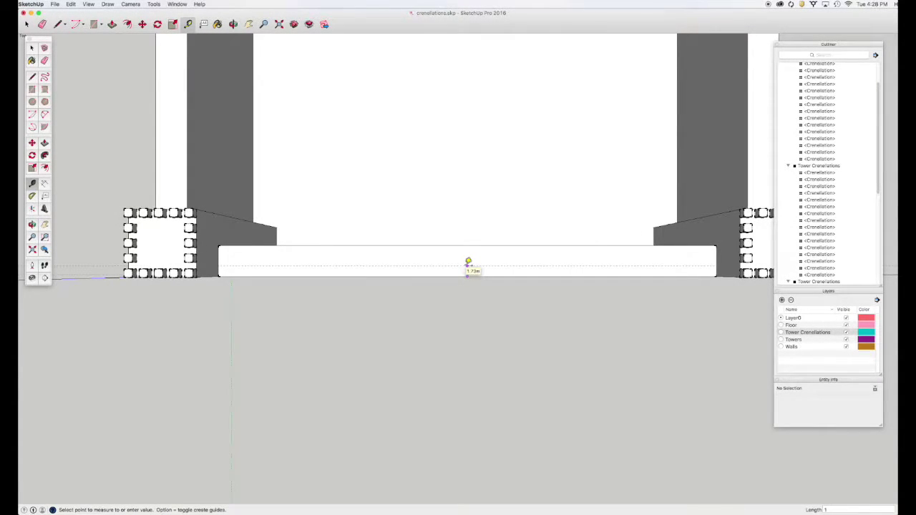
text(.2)
key(Return)
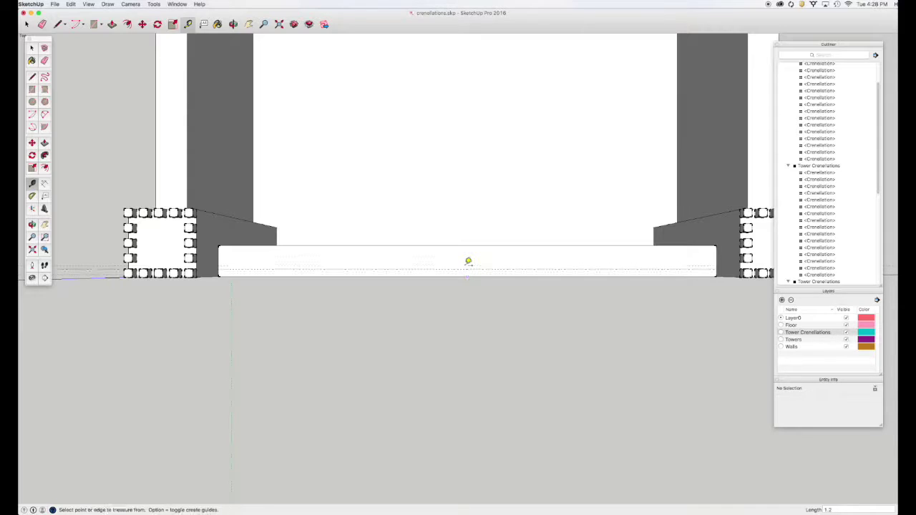
scroll(719, 265, up, 5)
click(706, 266)
click(678, 265)
click(676, 264)
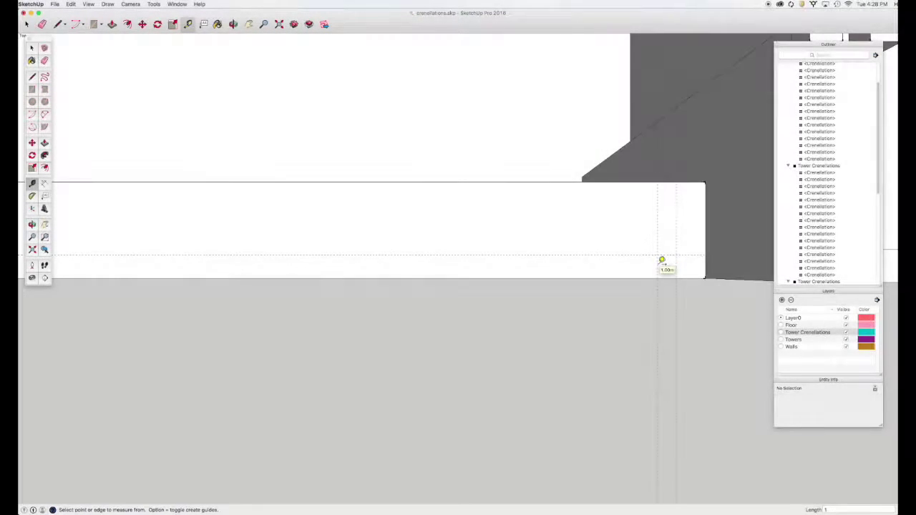
click(659, 265)
key(space)
key(r)
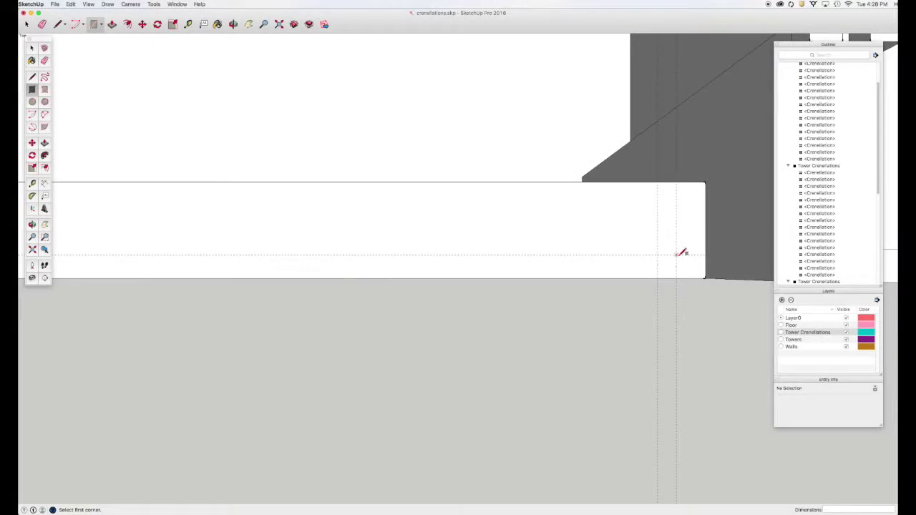
Draw a 1.50m × 1.20m rectangle between the guides and push it up 1.5 into a box
click(676, 256)
click(706, 278)
key(space)
middle_drag(709, 279, 682, 167)
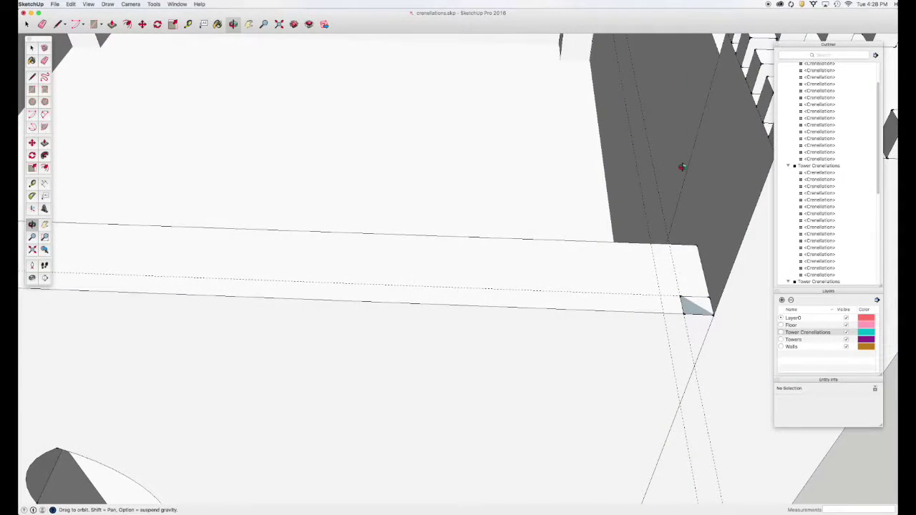
key(p)
drag(695, 304, 701, 290)
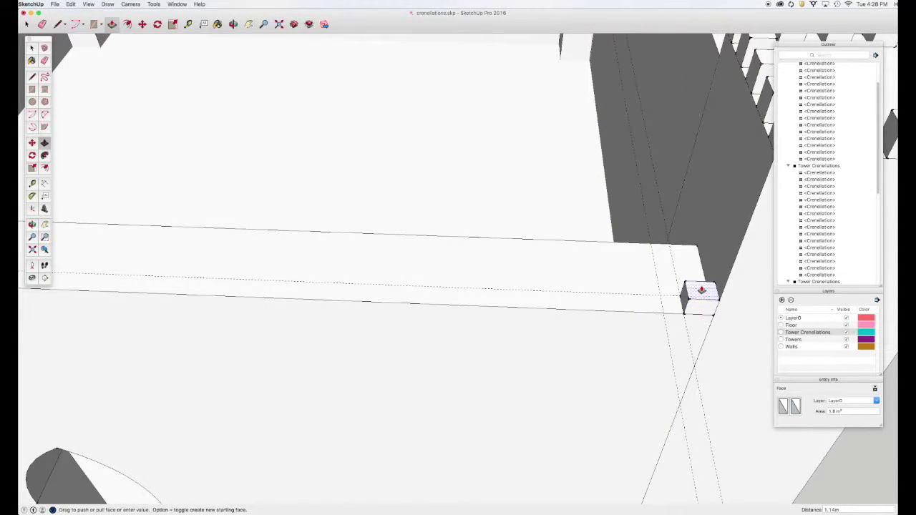
key(Return)
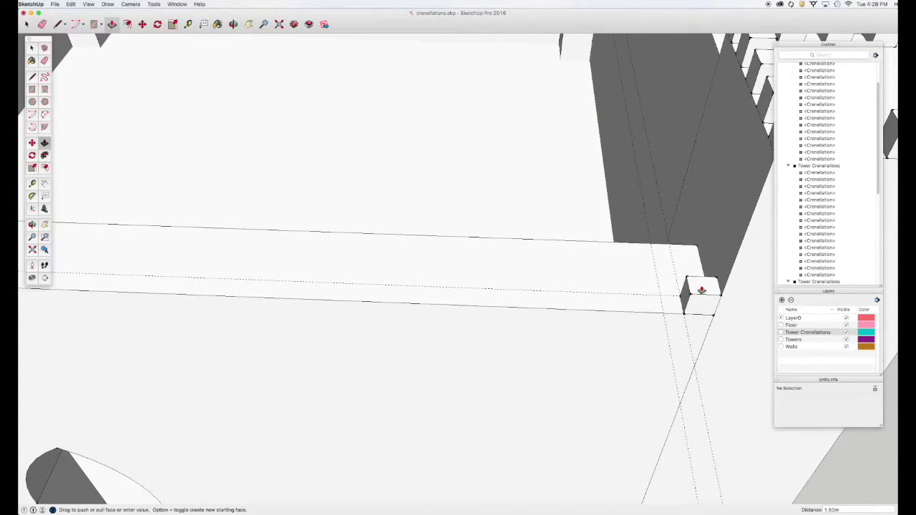
key(space)
drag(679, 260, 730, 348)
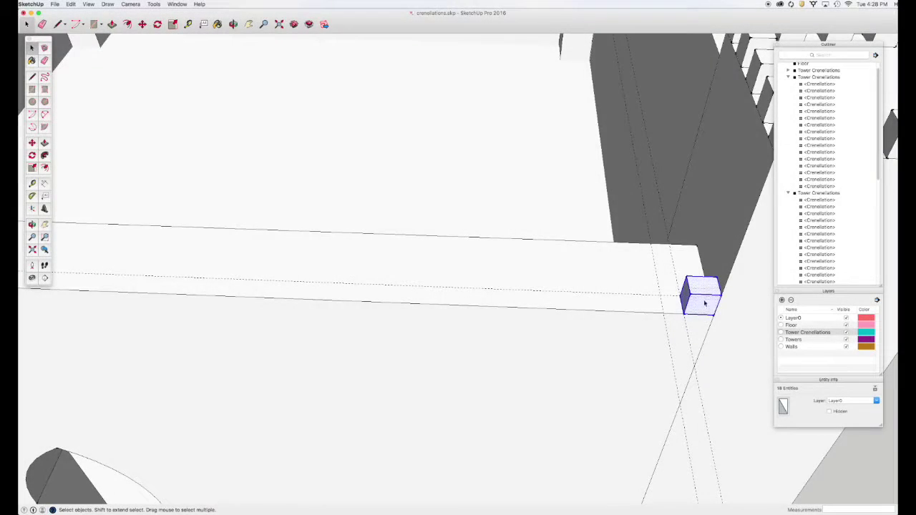
Make the box a component named Wall Crenellation
right_click(693, 300)
click(713, 352)
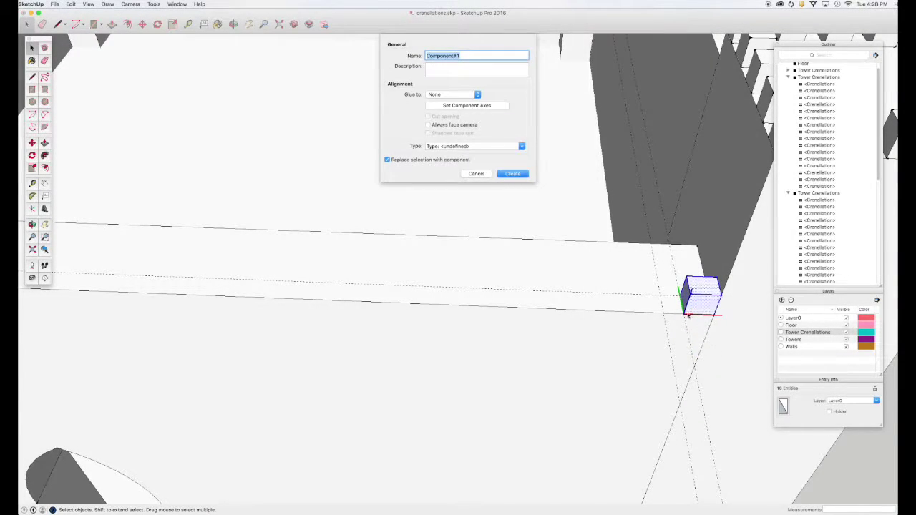
text(Wall Crenellation)
click(499, 175)
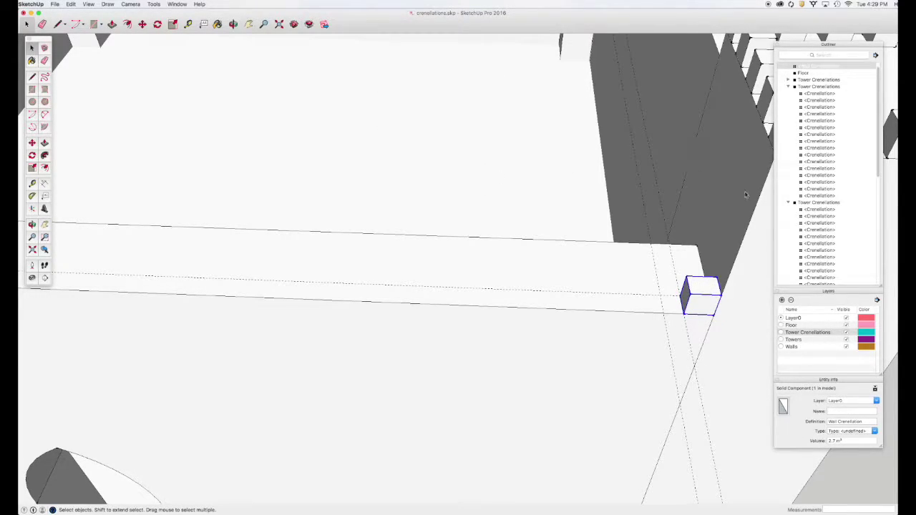
click(790, 204)
click(789, 86)
click(790, 107)
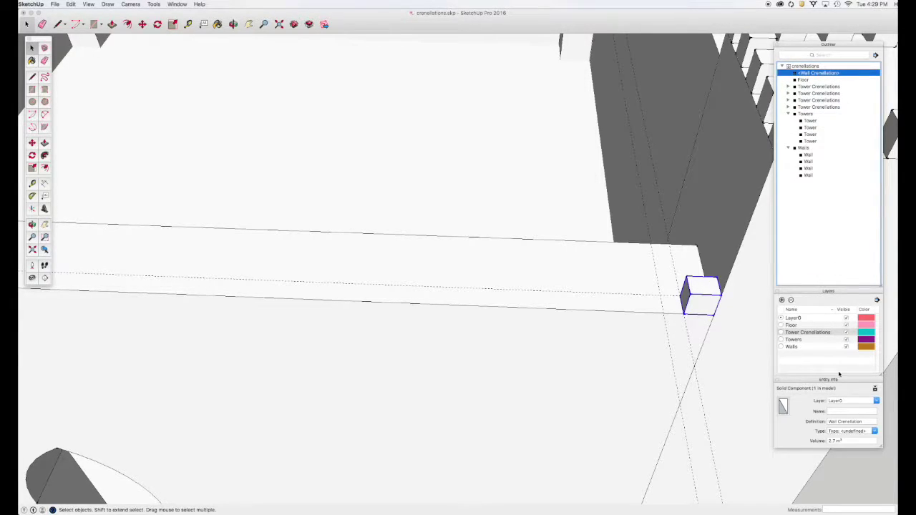
Create a Wall Crenellations layer and assign the component to it
click(876, 404)
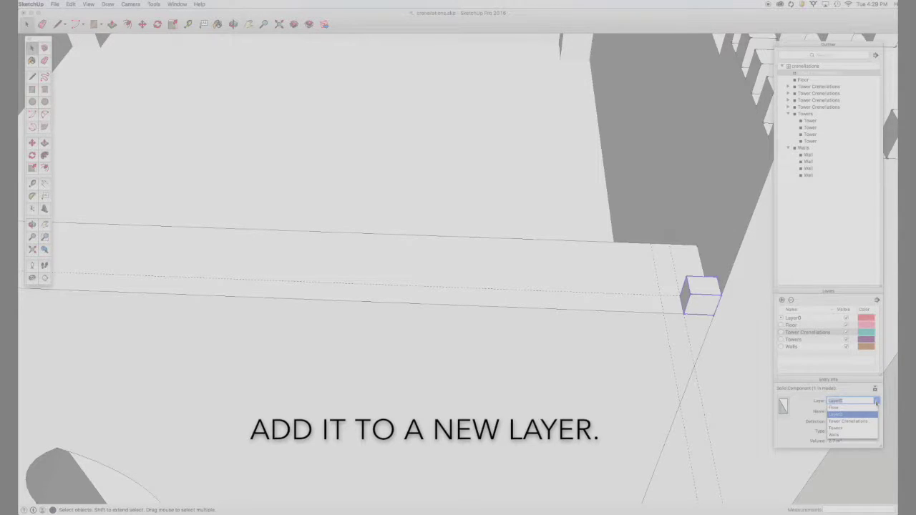
text(Wall Crenellations)
key(Return)
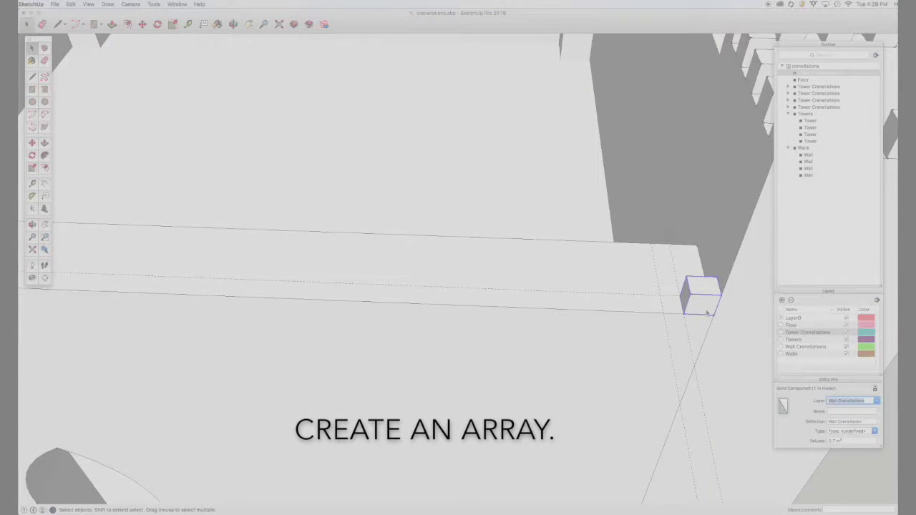
Copy the crenellation one spacing left, array it x30 along the wall, and select the row
key(m)
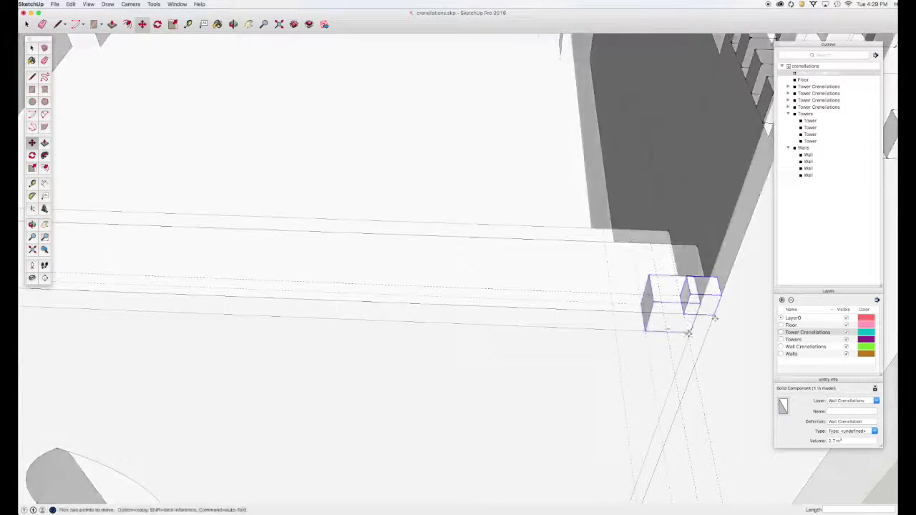
click(689, 333)
key(alt)
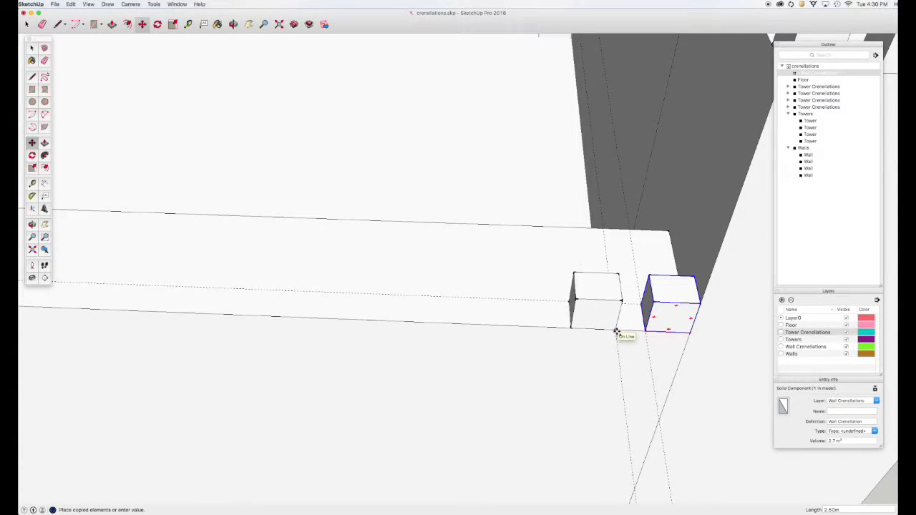
click(615, 331)
text(x30)
key(Return)
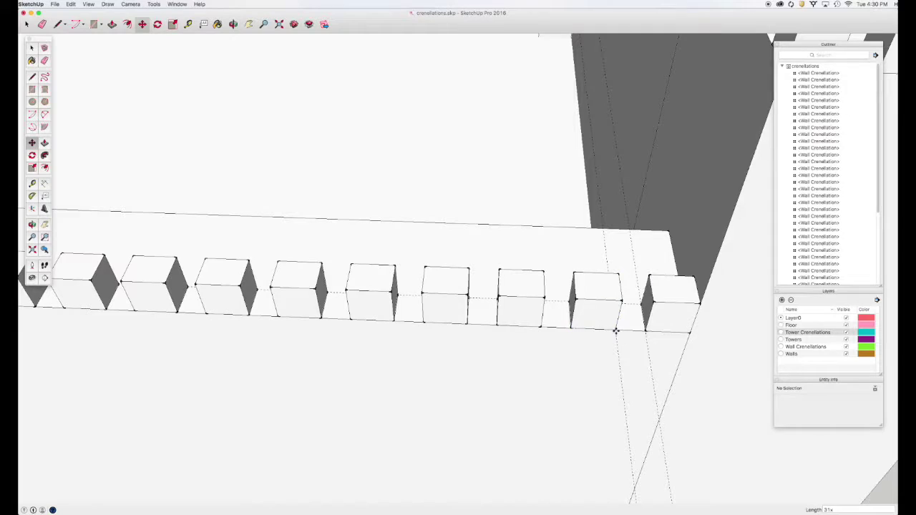
scroll(516, 346, down, 6)
key(space)
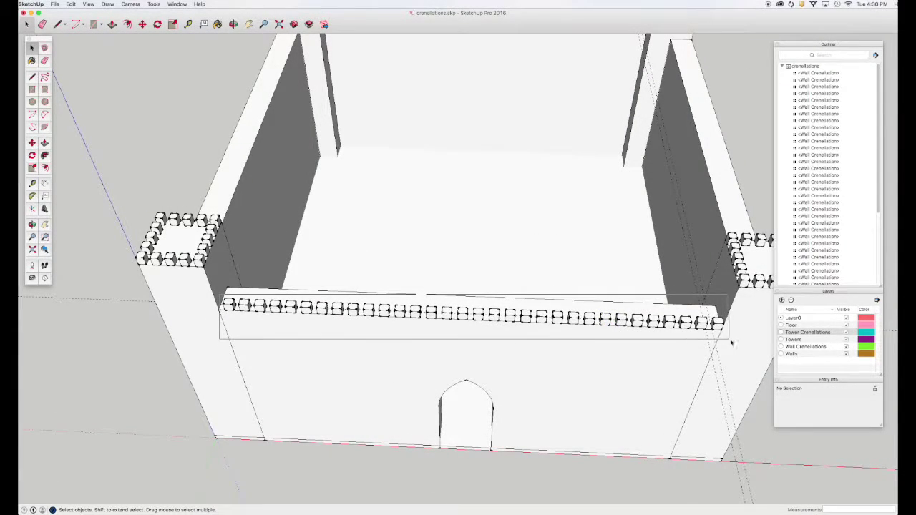
drag(517, 345, 729, 342)
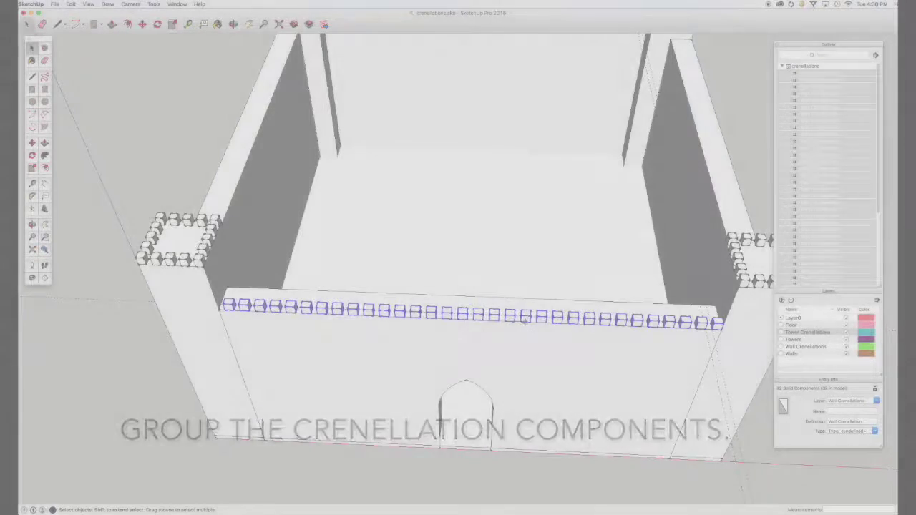
Group the selected row as Wall Crenellations and assign it the Wall Crenellations layer
right_click(526, 316)
click(546, 384)
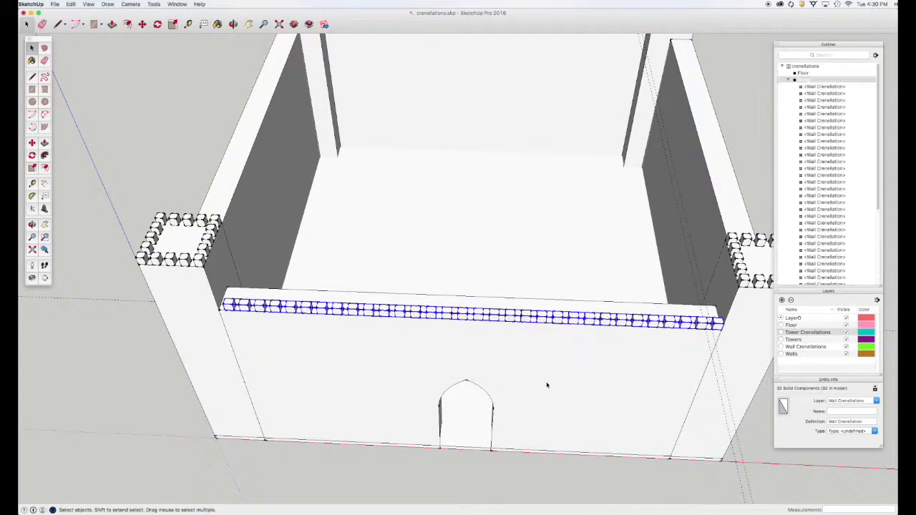
click(863, 411)
text(Wall Crenellations)
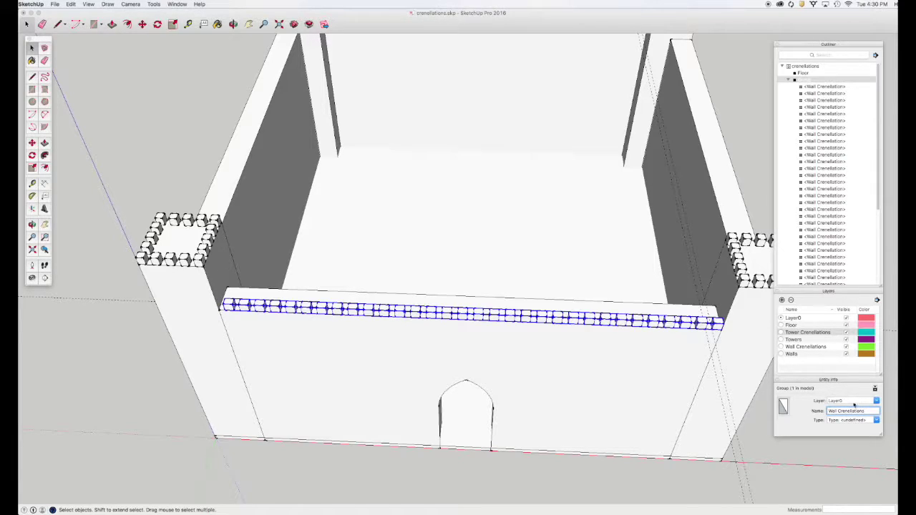
click(878, 402)
click(855, 429)
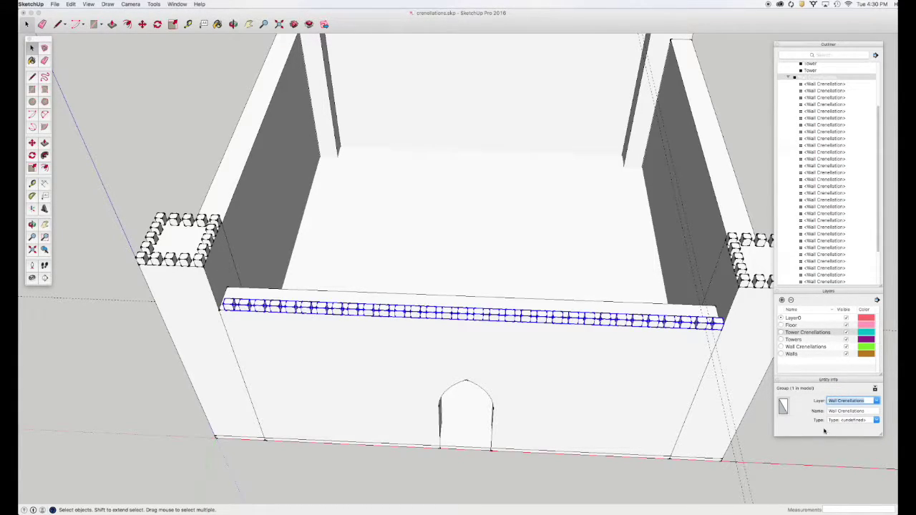
click(790, 79)
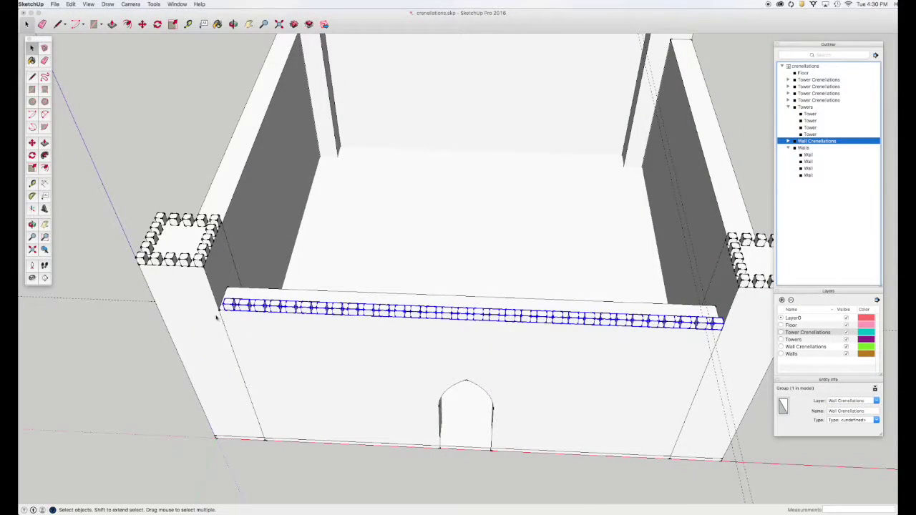
mouse_move(394, 362)
middle_down()
mouse_move(363, 368)
mouse_move(466, 358)
mouse_move(460, 343)
mouse_move(418, 321)
mouse_move(346, 320)
middle_up()
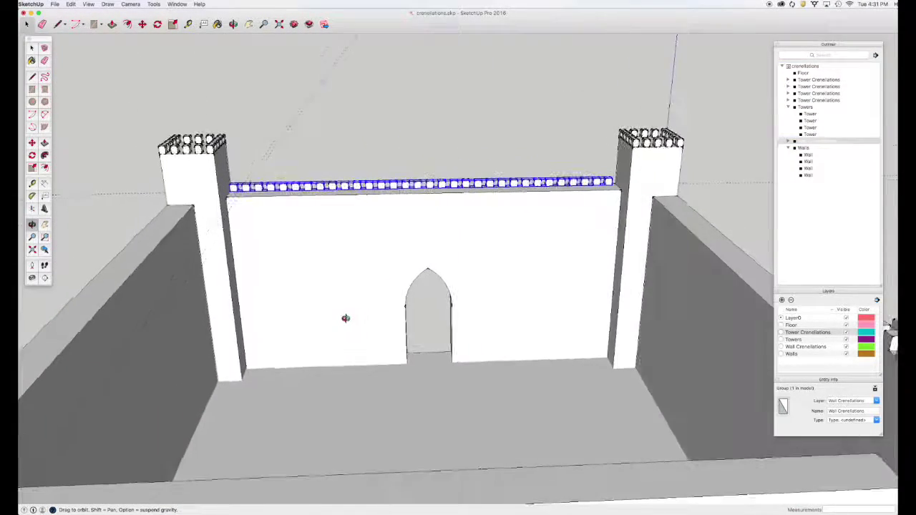
Copy the Wall Crenellations group onto the top of the wall opposite the gate, then paste another copy
scroll(277, 192, up, 2)
key(m)
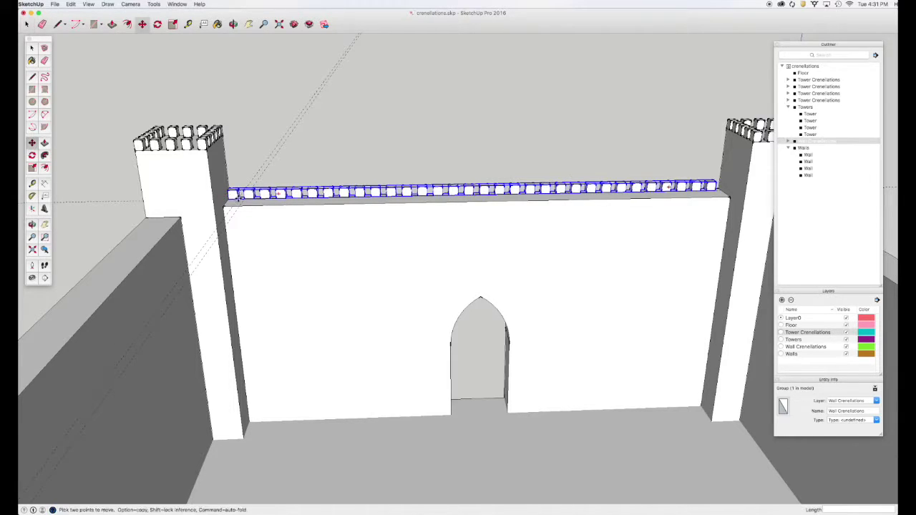
click(228, 199)
key(alt)
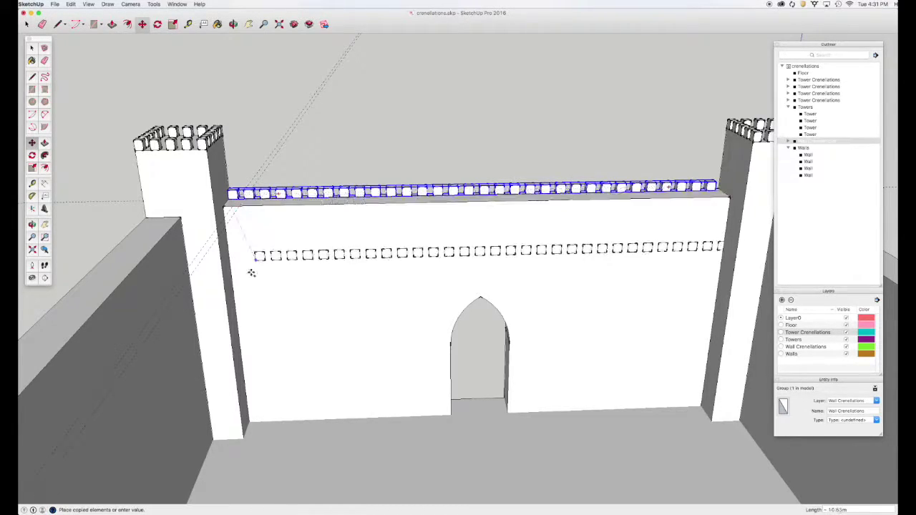
scroll(251, 262, down, 5)
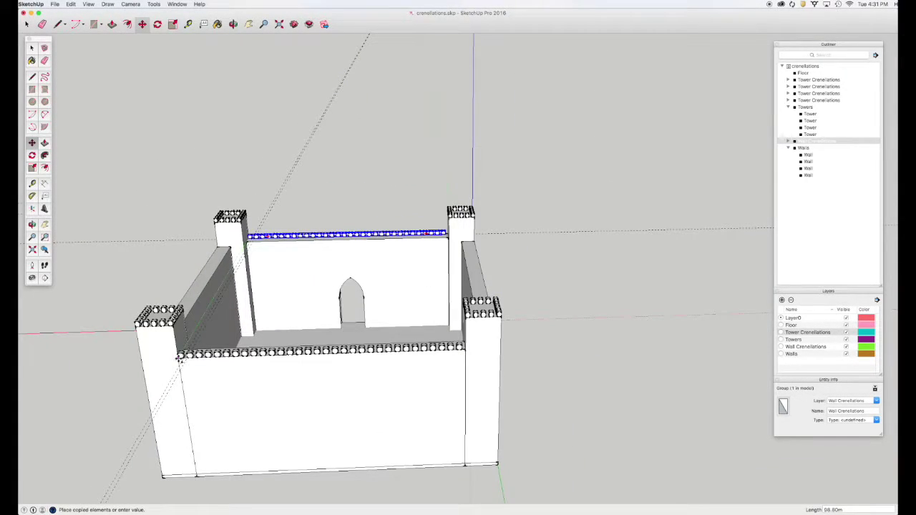
click(179, 359)
key(space)
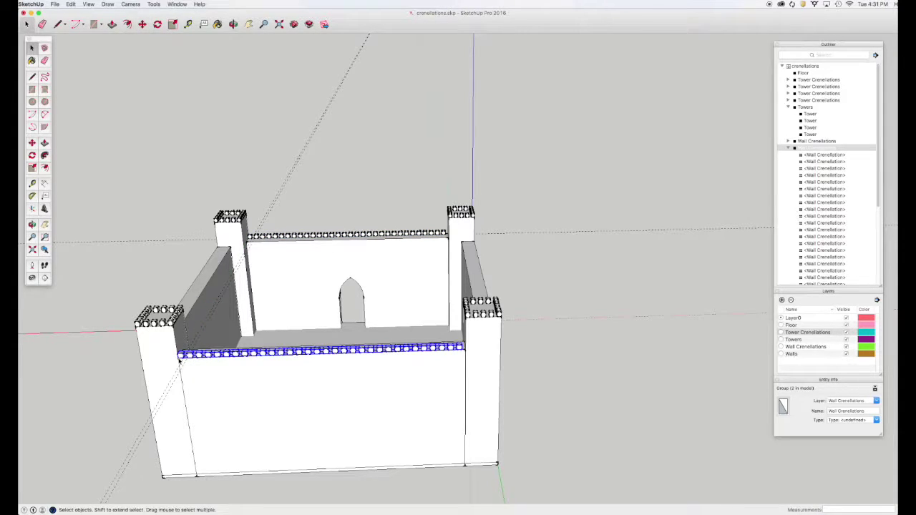
mouse_move(143, 368)
middle_down()
mouse_move(358, 369)
mouse_move(399, 439)
mouse_move(386, 292)
middle_up()
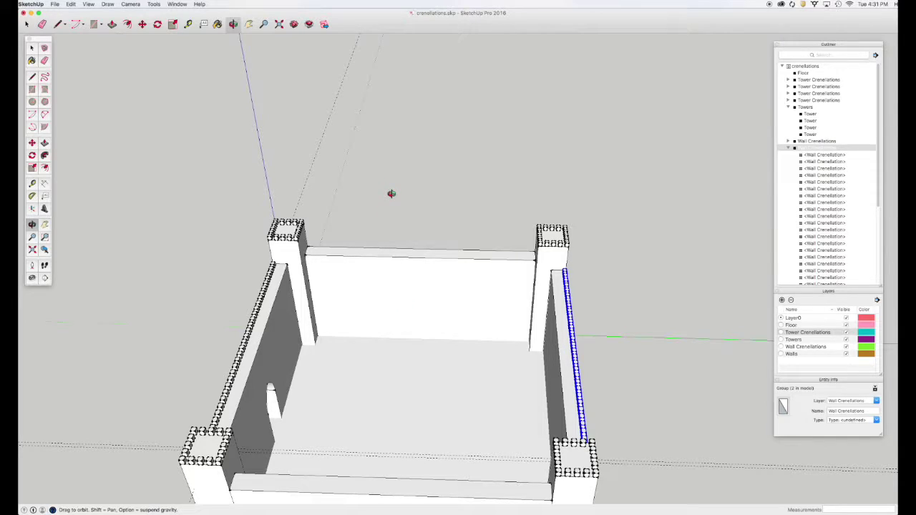
key(ctrl+v)
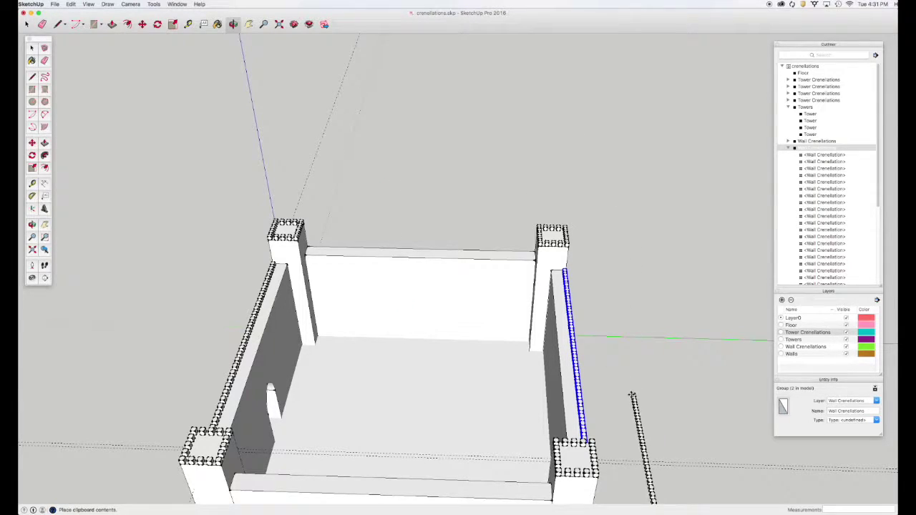
Place the pasted Wall Crenellations row beside the castle
click(680, 500)
scroll(692, 373, down, 3)
scroll(680, 368, up, 2)
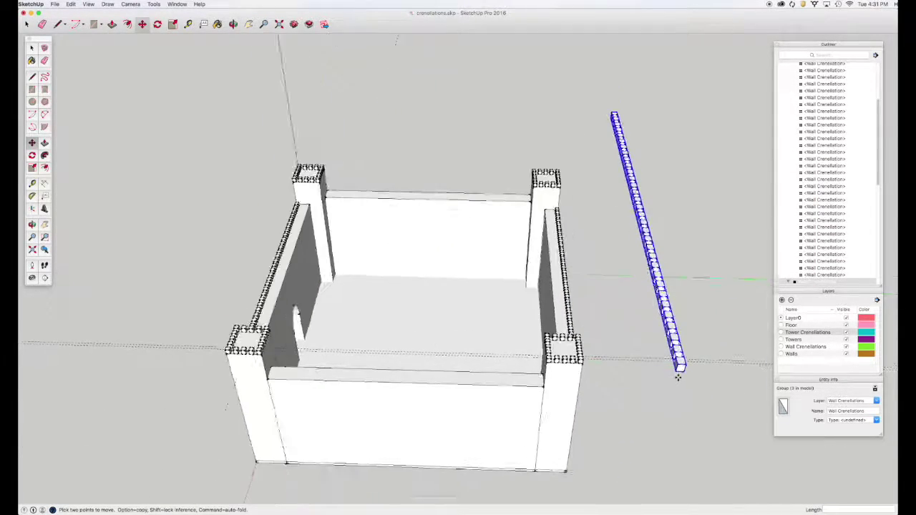
scroll(671, 367, up, 2)
Rotate the pasted row around its end so it runs parallel to the front wall
click(32, 156)
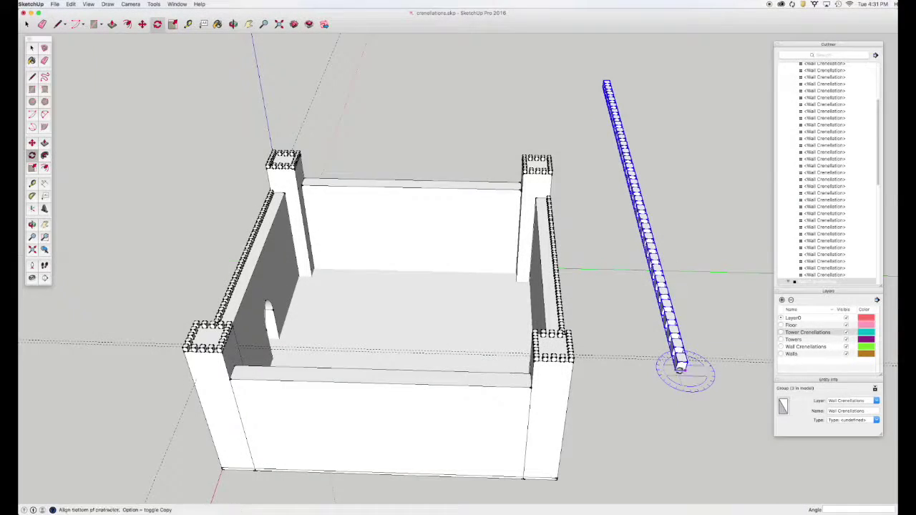
click(679, 370)
click(677, 362)
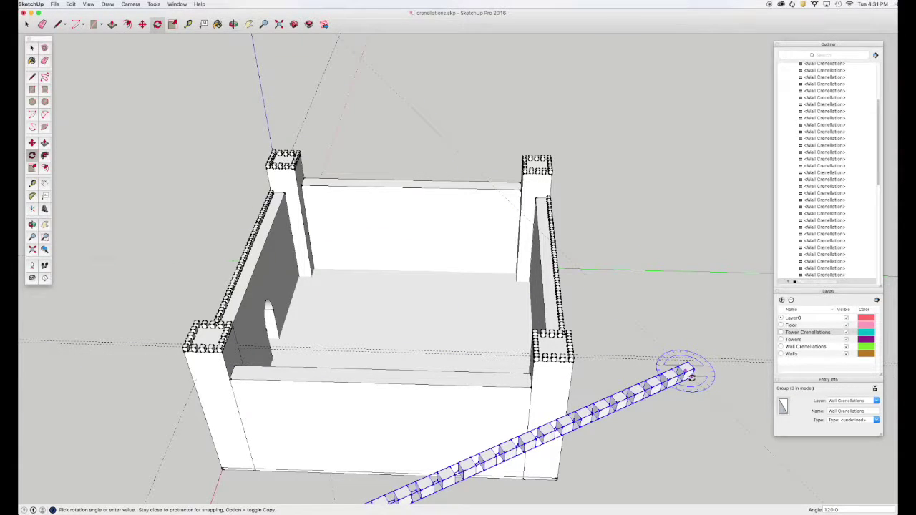
click(692, 378)
Start moving the rotated row from its end toward the front wall
key(m)
click(687, 378)
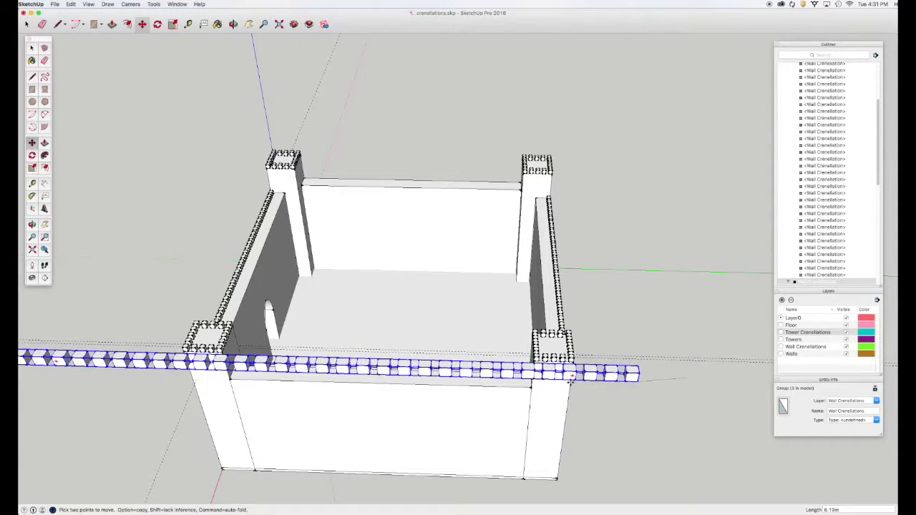
scroll(531, 387, up, 2)
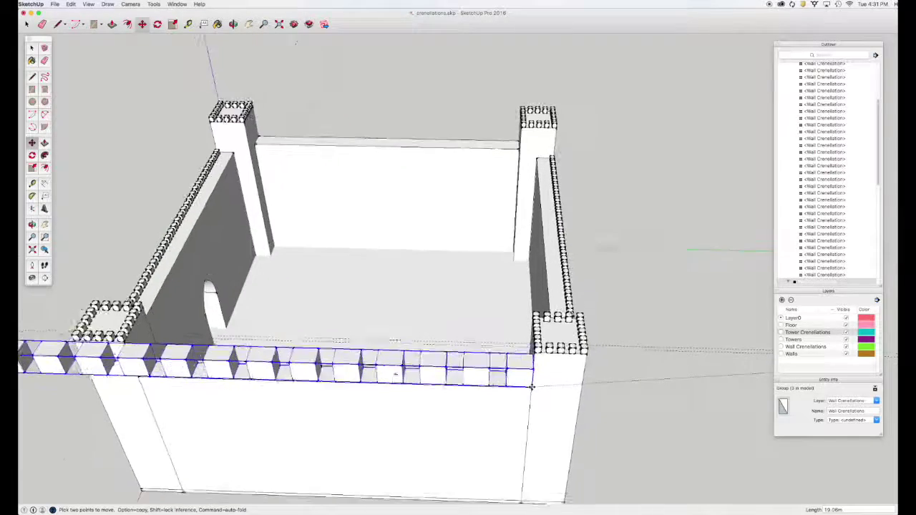
scroll(531, 386, up, 2)
scroll(532, 385, up, 2)
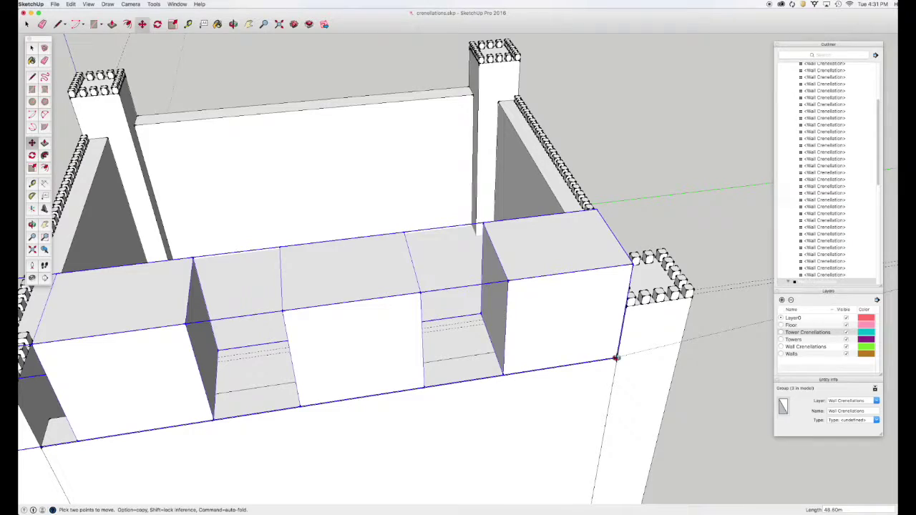
Set the crenellation row down on one side wall's top edge
mouse_move(616, 358)
middle_down()
mouse_move(525, 350)
mouse_move(630, 425)
middle_up()
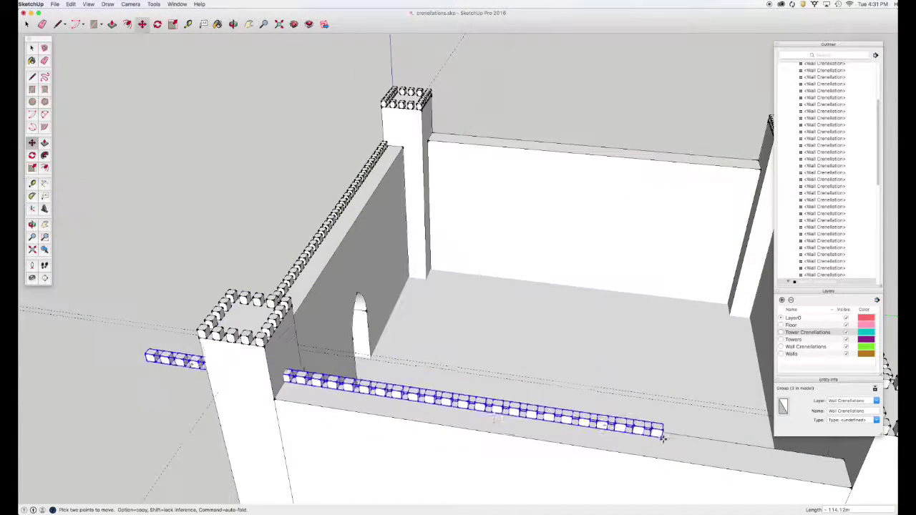
click(852, 486)
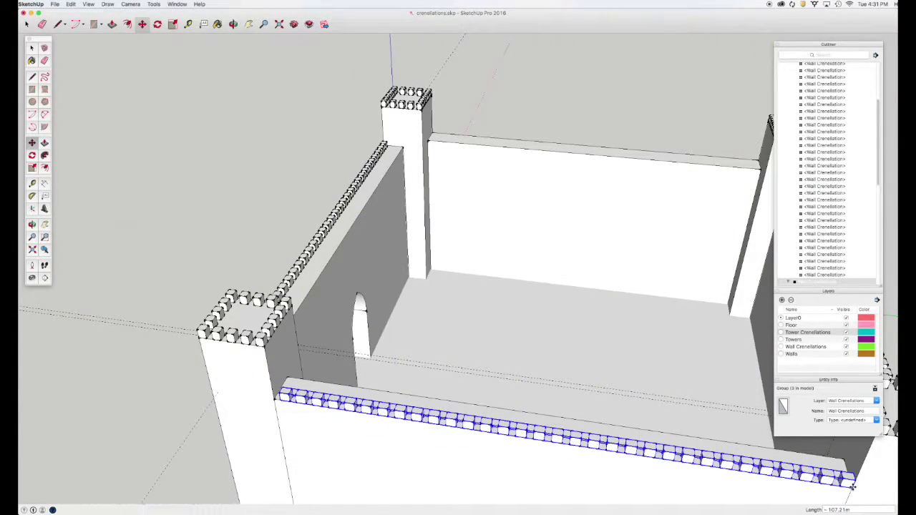
mouse_move(852, 486)
middle_down()
mouse_move(542, 375)
mouse_move(538, 293)
mouse_move(389, 338)
mouse_move(534, 314)
mouse_move(329, 370)
middle_up()
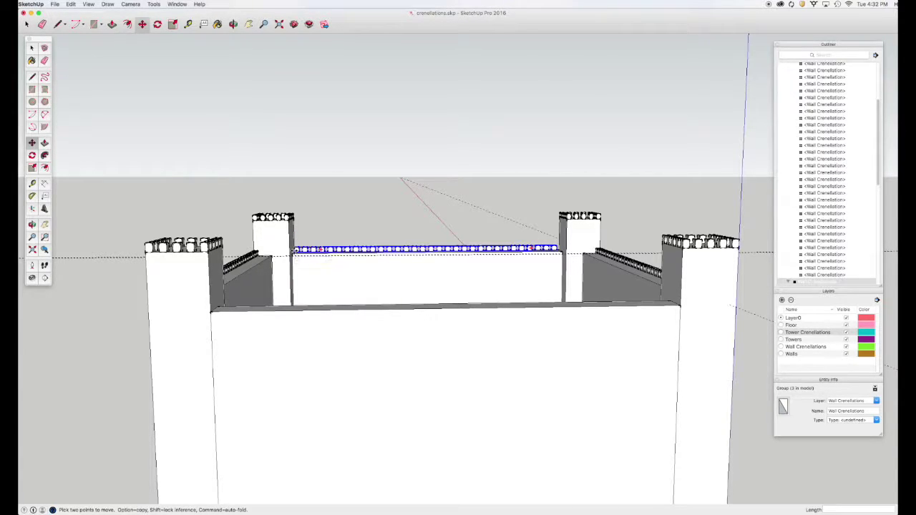
Option-copy the row onto the opposite wall's top, then view from the front and deselect
key(alt)
click(295, 250)
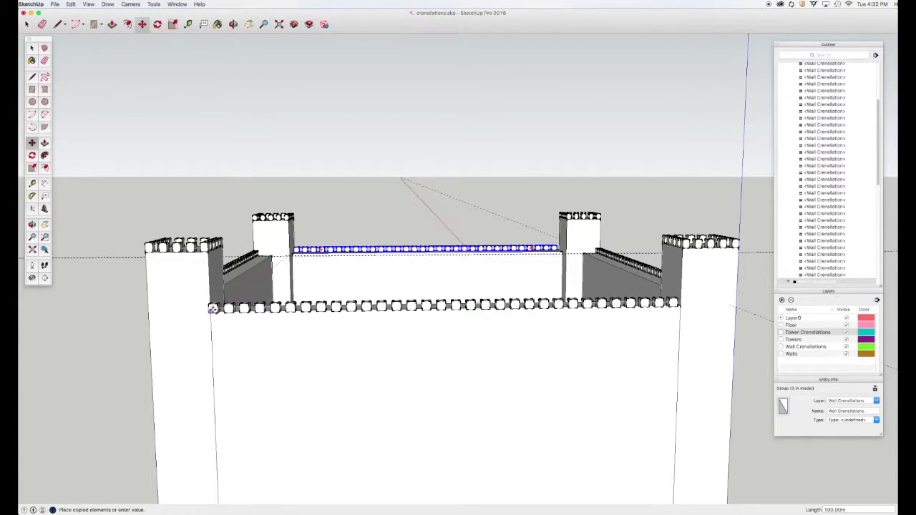
middle_drag(213, 309, 206, 315)
click(206, 315)
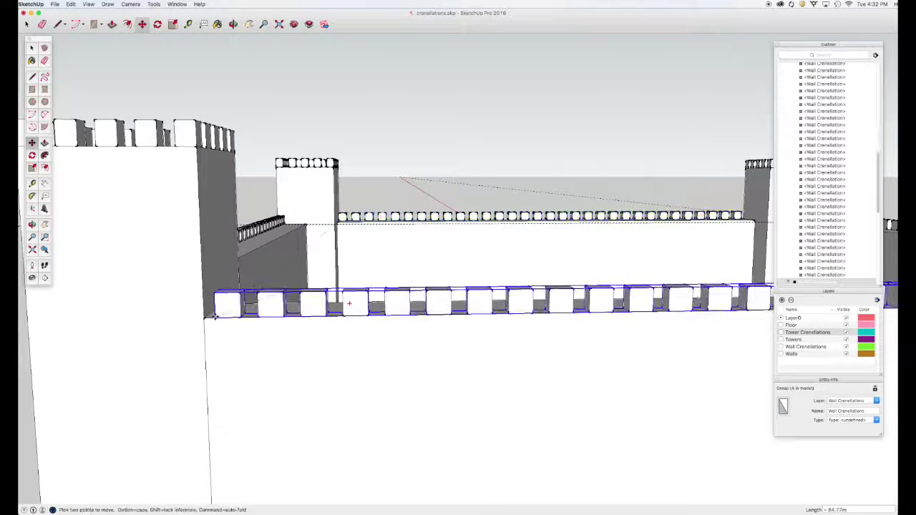
scroll(205, 315, down, 5)
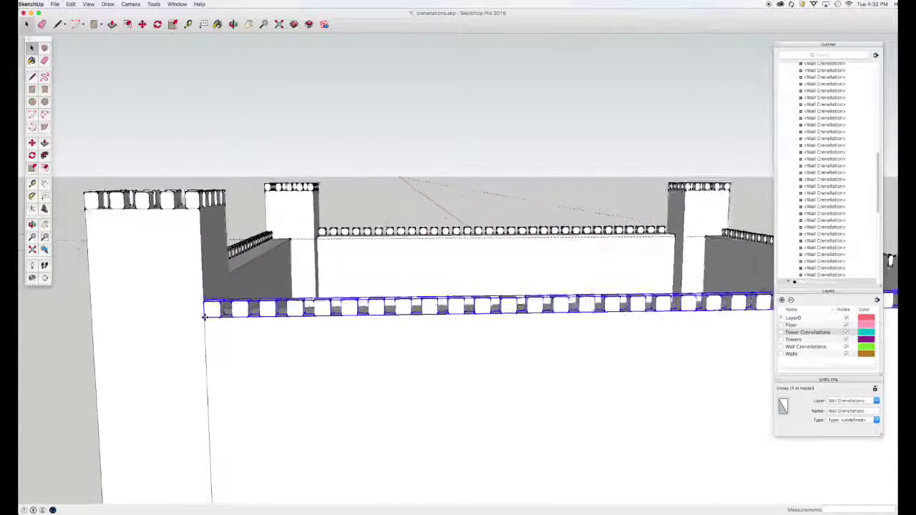
middle_drag(205, 316, 630, 308)
key(space)
click(636, 309)
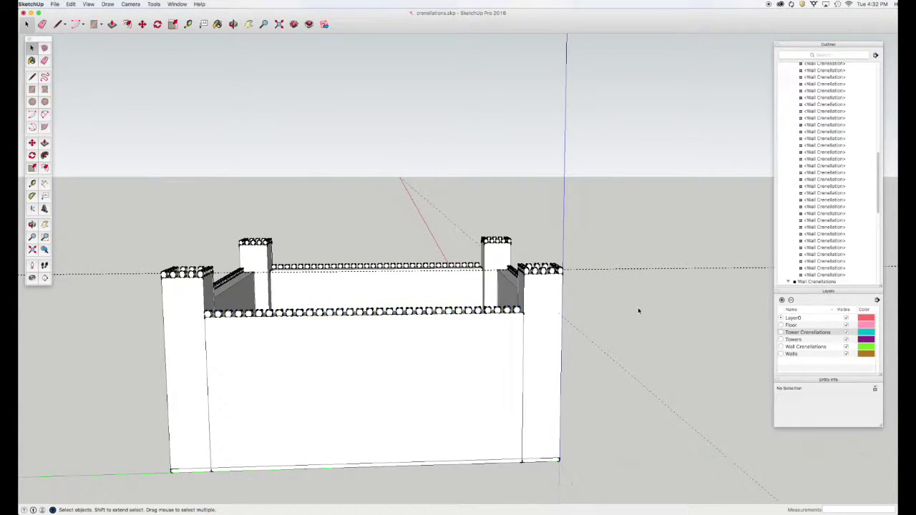
Delete all guides, turn off Profiles edges, and orbit to view the whole castle
click(71, 4)
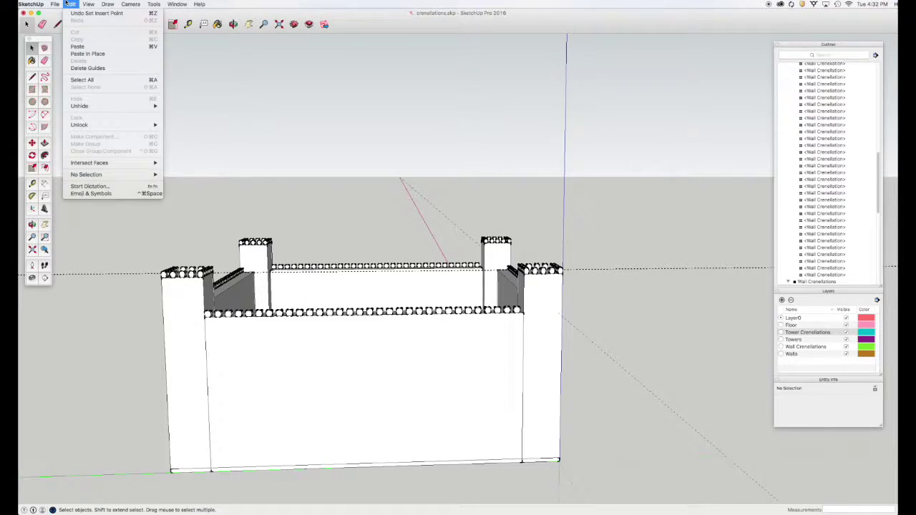
click(69, 68)
click(88, 3)
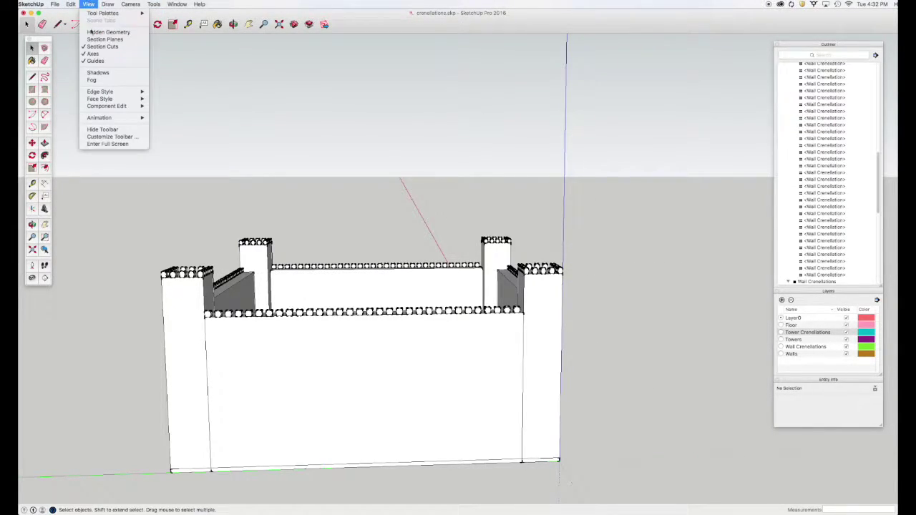
mouse_move(100, 92)
click(161, 98)
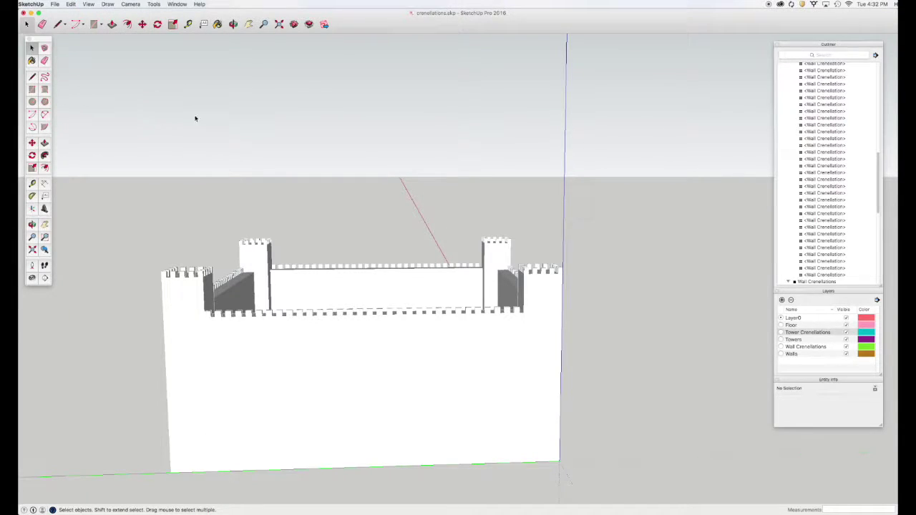
key(o)
mouse_move(364, 233)
mouse_down()
mouse_move(407, 264)
mouse_move(256, 276)
mouse_move(279, 285)
mouse_up()
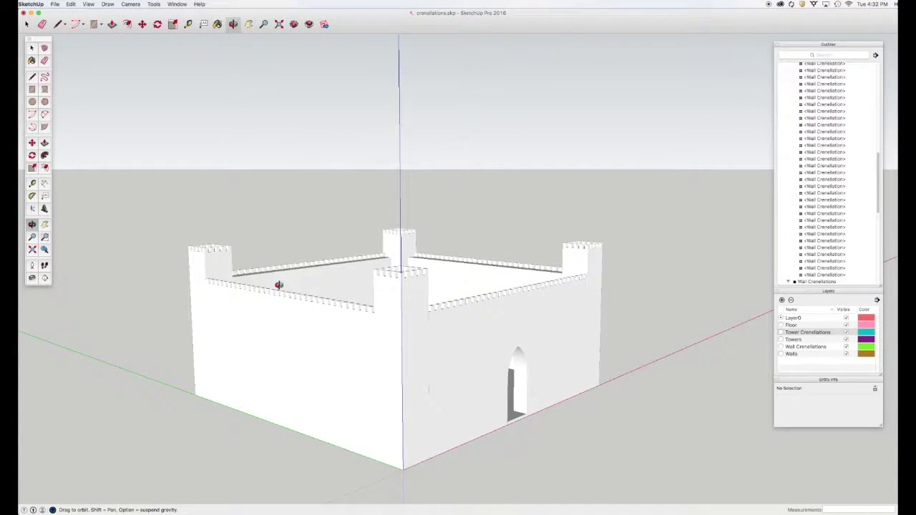